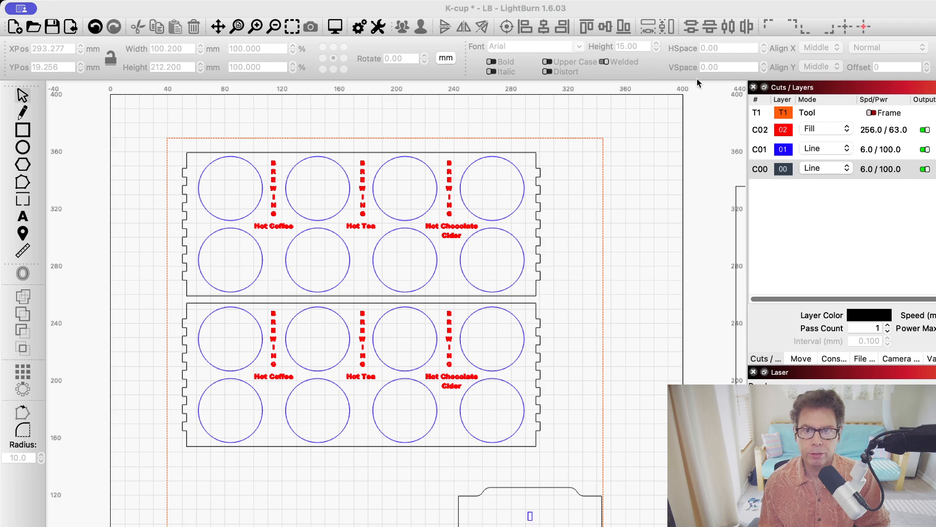
Move the slotted side panel from beneath the two cup trays to the empty area just above the work area
left_click(632, 11)
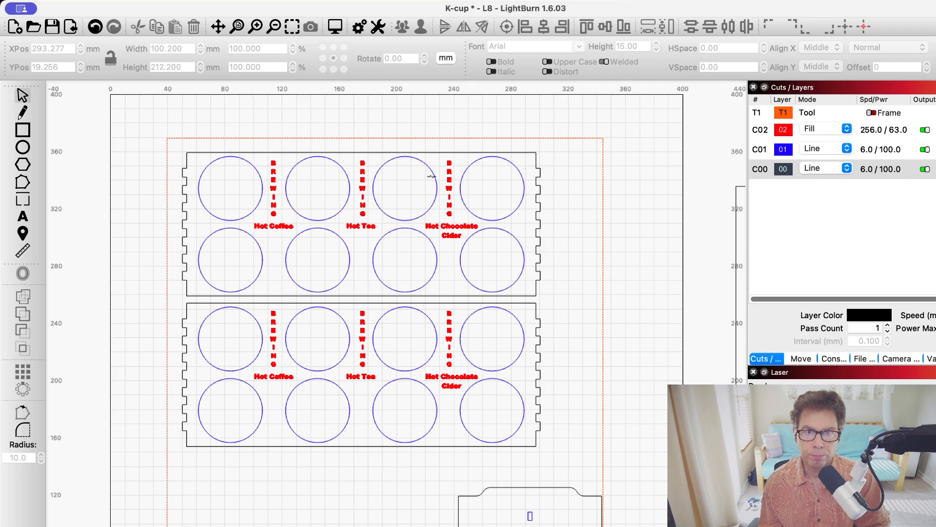
scroll(361, 252, "down", 3)
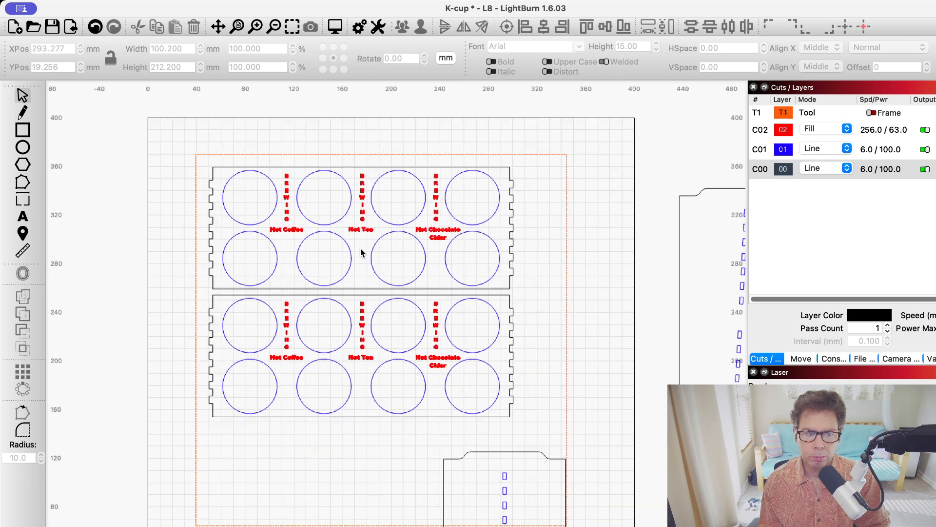
scroll(418, 359, "up", 2)
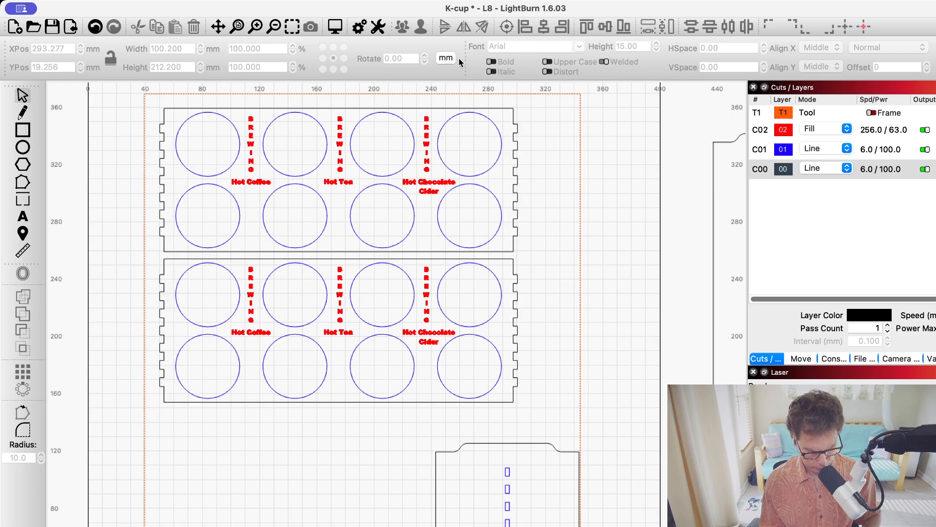
scroll(461, 62, "up", 2)
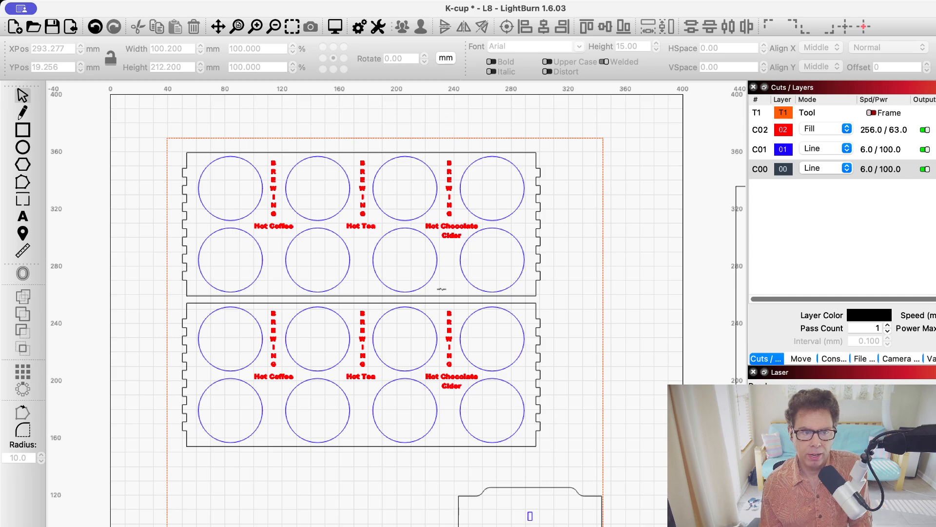
scroll(551, 491, "up", 1)
scroll(551, 491, "down", 3)
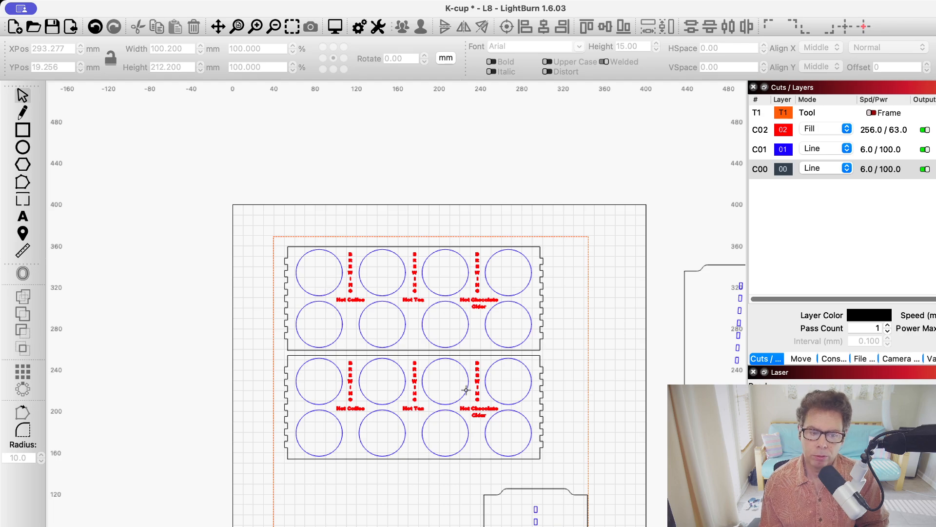
scroll(521, 511, "up", 1)
scroll(522, 511, "down", 2)
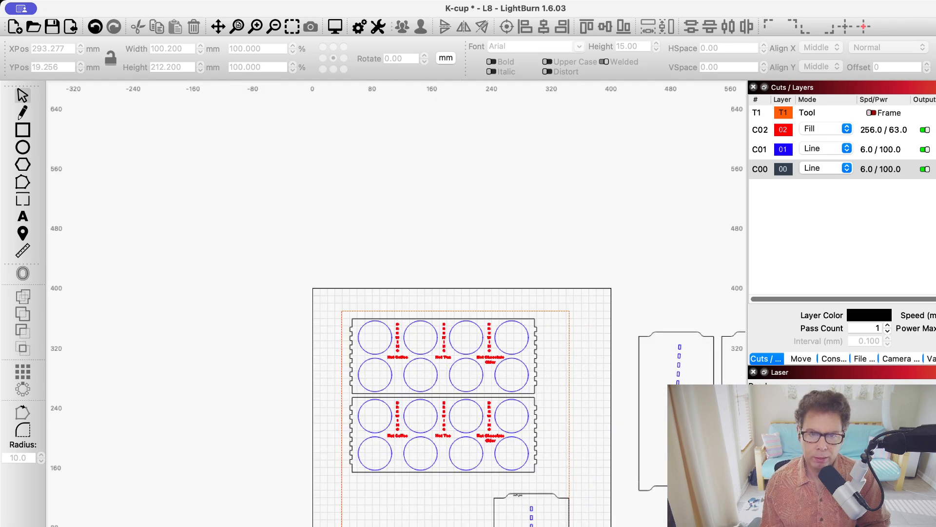
left_click_drag(519, 495, 472, 217)
left_click_drag(496, 265, 480, 176)
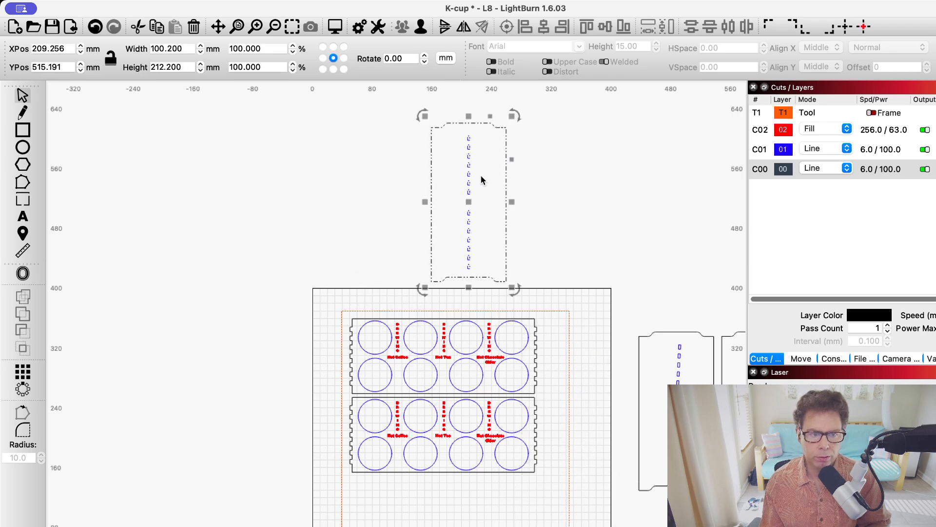
Examine the moved side panel and its vertical row of slots up close
scroll(480, 176, "up", 5)
scroll(481, 171, "down", 2)
scroll(403, 181, "up", 2)
scroll(401, 178, "down", 3)
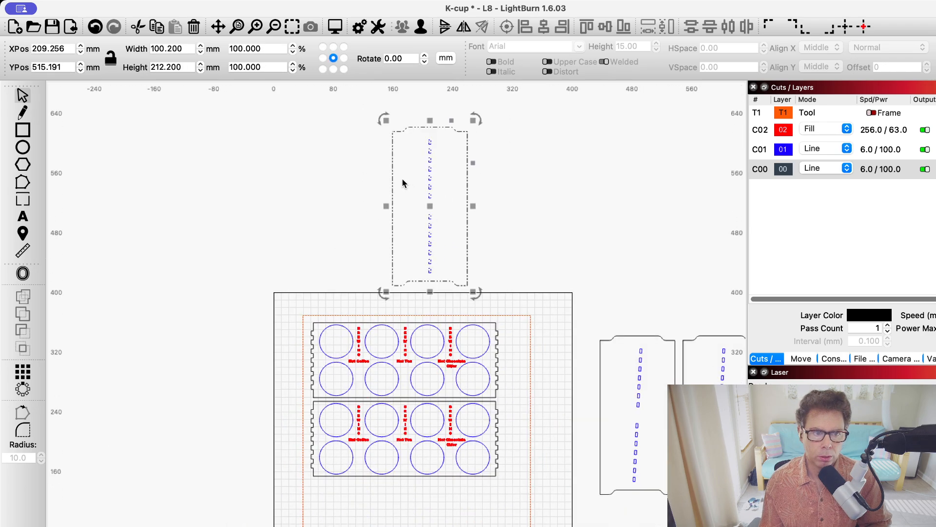
scroll(462, 202, "up", 4)
scroll(588, 372, "up", 1)
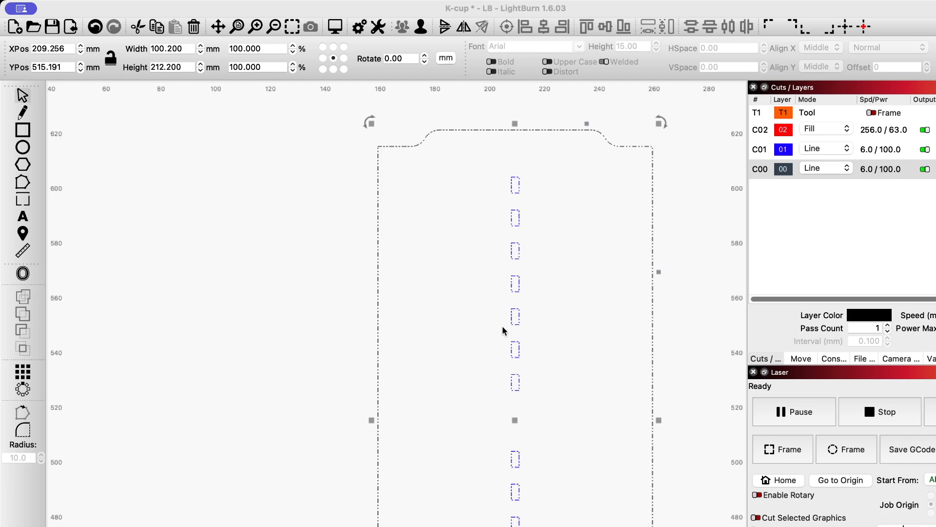
scroll(520, 272, "down", 2)
scroll(519, 273, "down", 4)
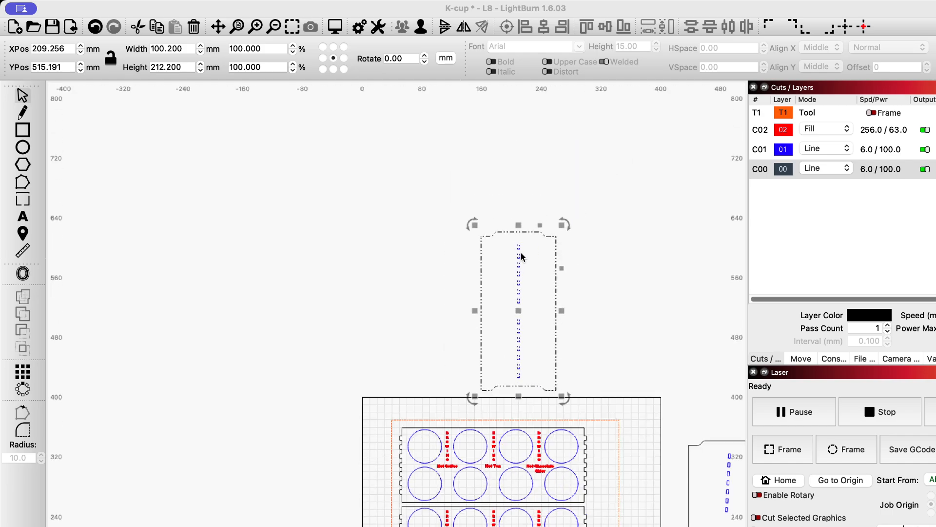
scroll(520, 264, "up", 3)
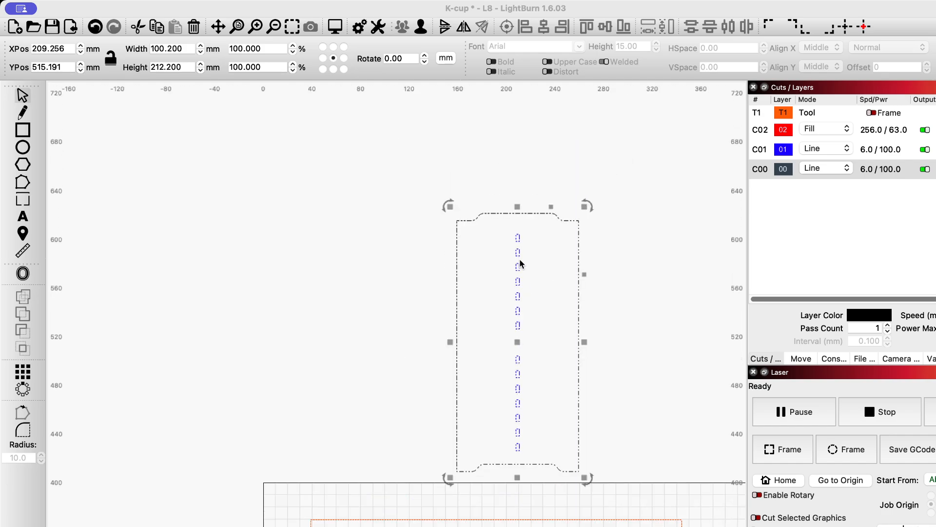
Ungroup the side panel and its column of slots so that individual slots can be selected
left_click(517, 238)
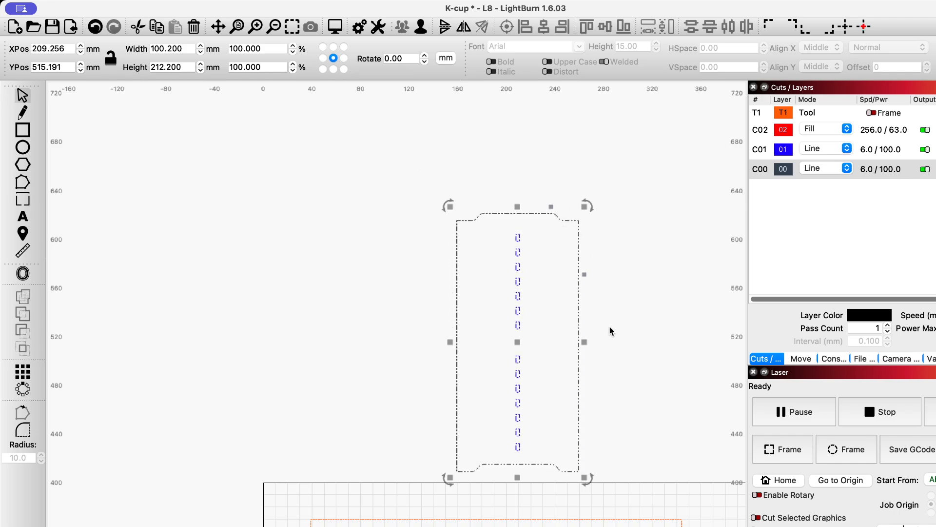
left_click_drag(493, 229, 542, 337)
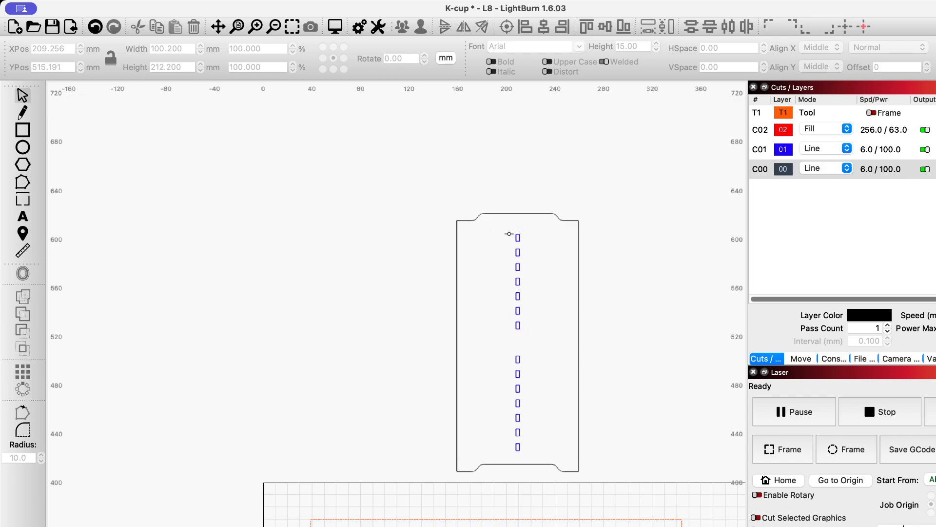
left_click_drag(509, 233, 529, 346)
left_click(518, 325)
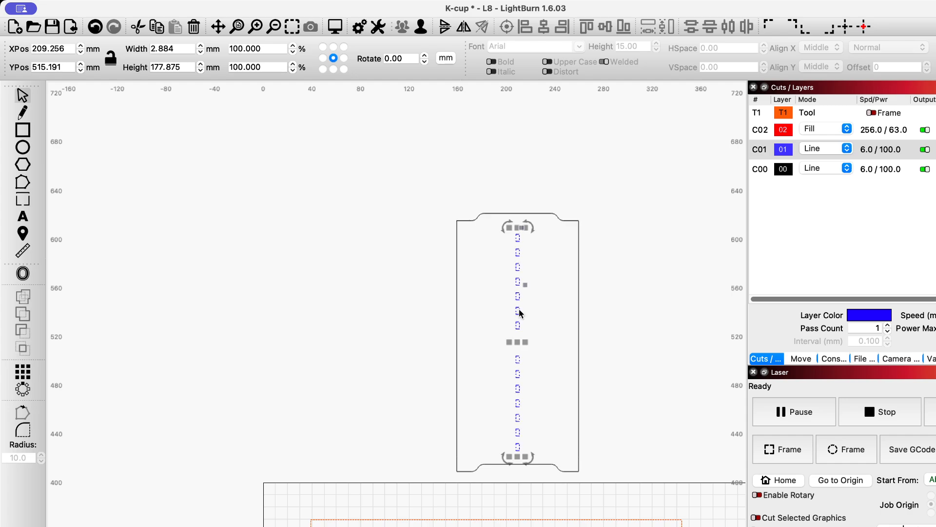
left_click(652, 328)
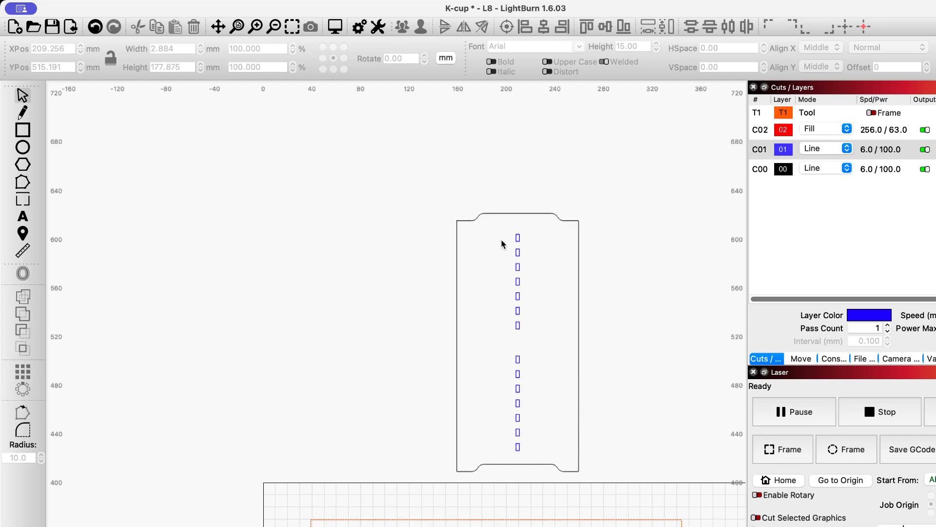
Rotate the upper seven slots of the side panel by 90 degrees
left_click_drag(503, 229, 541, 347)
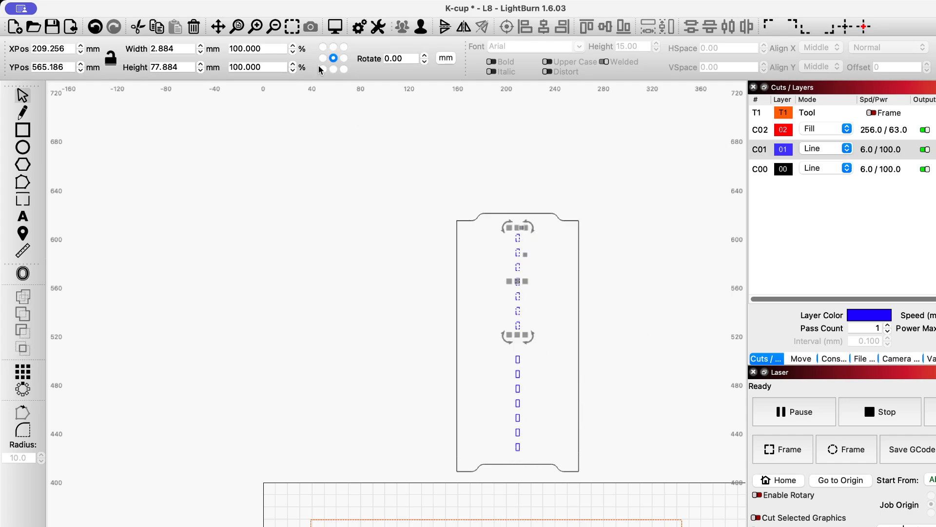
left_click(374, 59)
type("90")
key("Return")
left_click(490, 344)
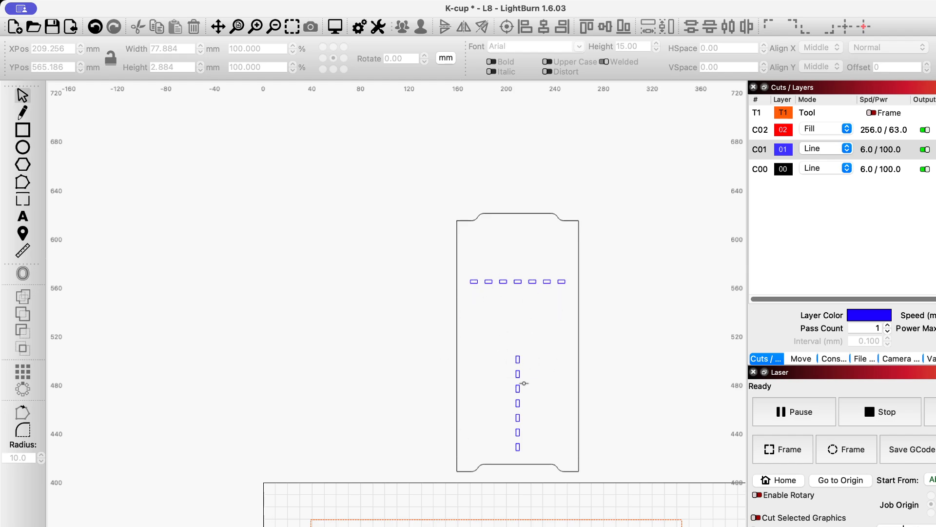
Select the nearer of the two slanted-slot panels beside the work area, frame it and examine its slot layout
scroll(633, 422, "down", 4)
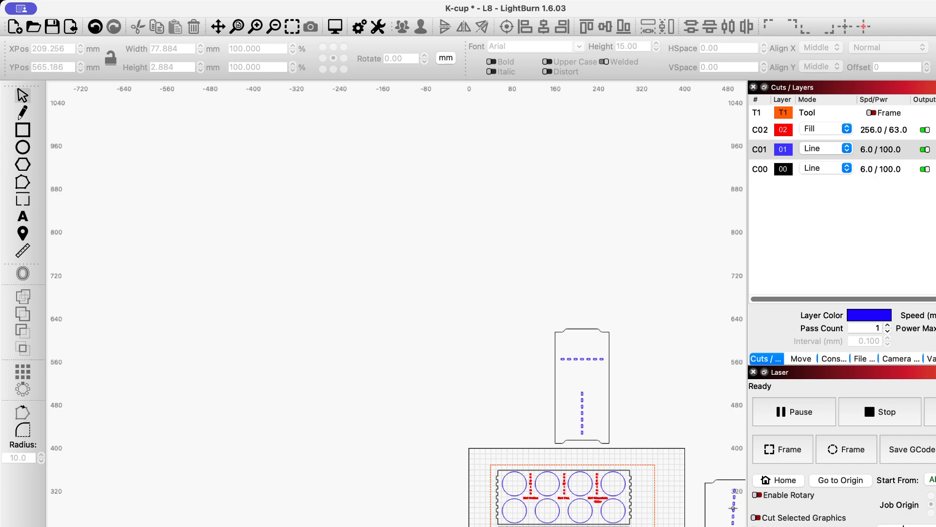
scroll(732, 507, "up", 2)
scroll(704, 482, "up", 1)
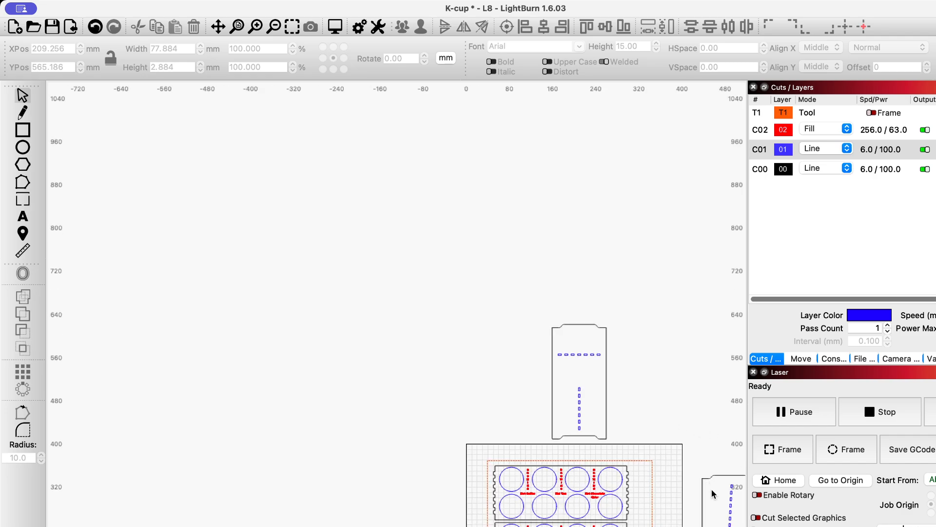
scroll(714, 495, "up", 2)
scroll(721, 522, "down", 4)
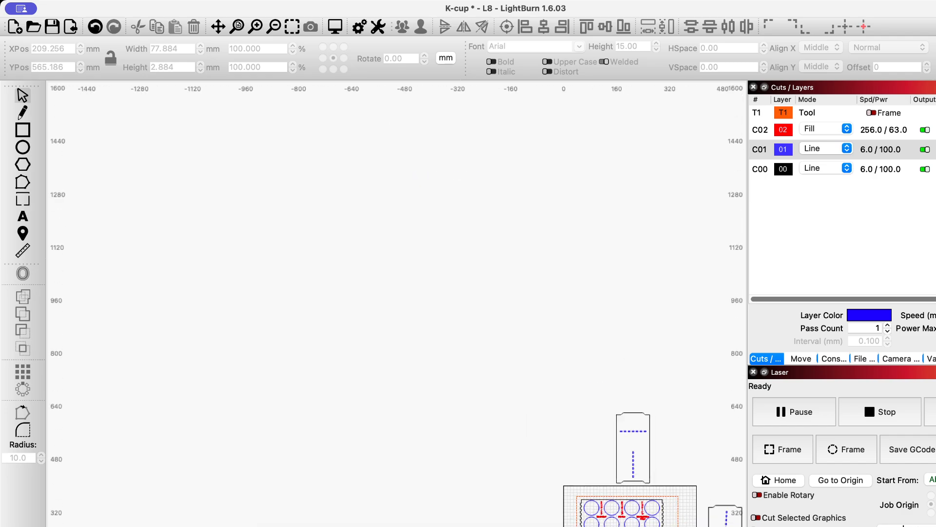
scroll(722, 522, "up", 3)
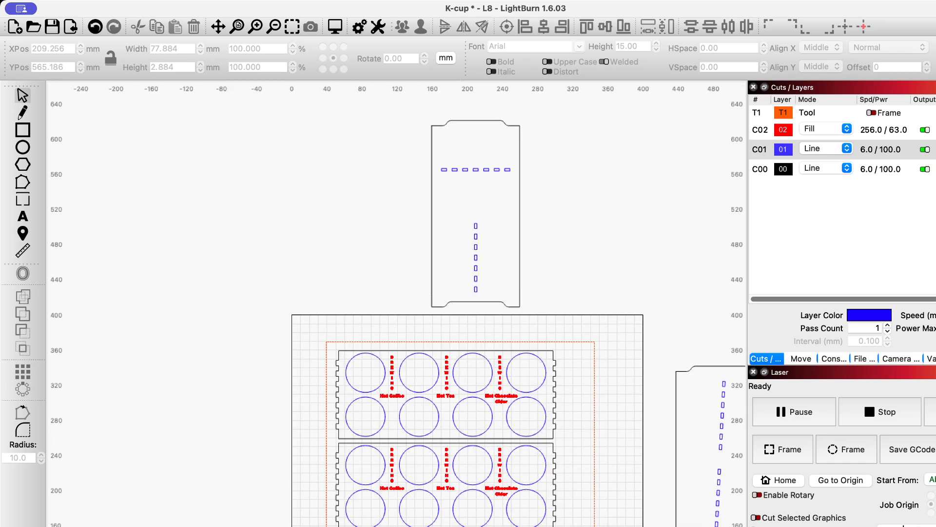
scroll(722, 521, "down", 2)
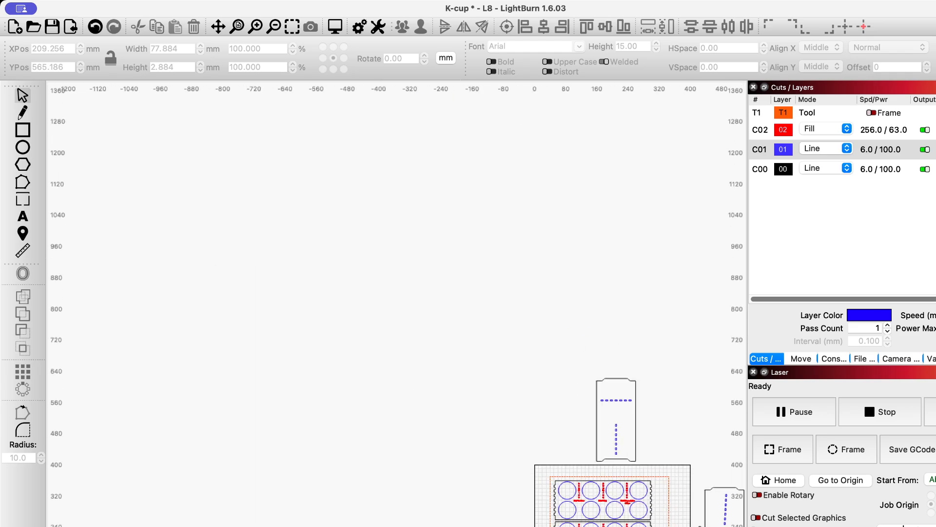
key("super+0")
scroll(722, 522, "down", 4)
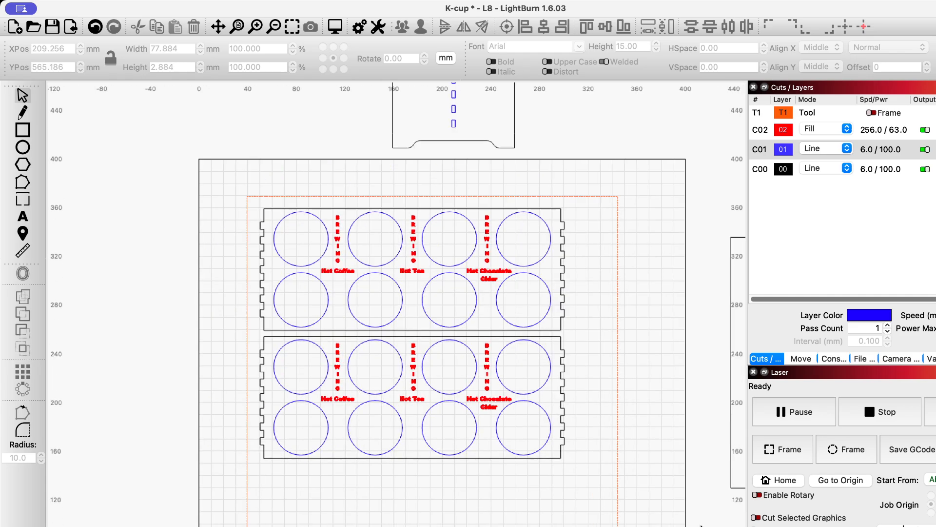
left_click(720, 441)
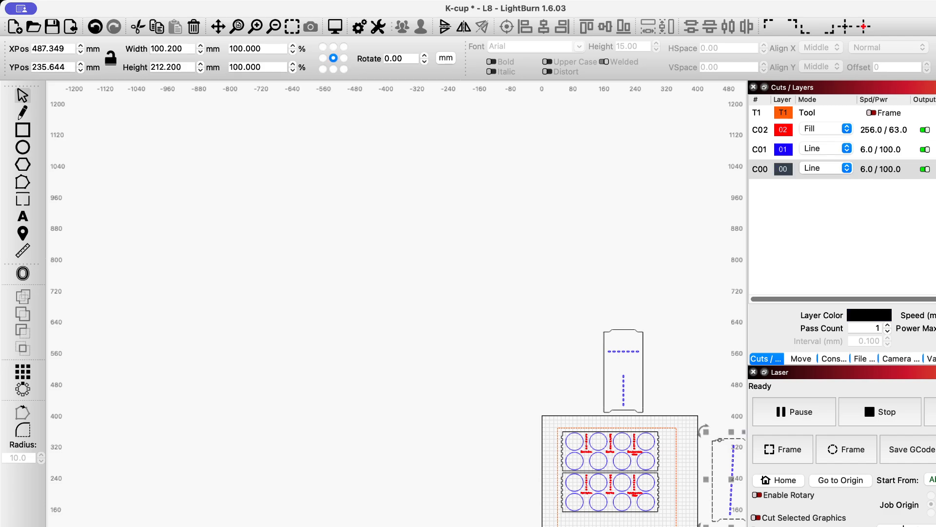
left_click(297, 28)
scroll(376, 255, "down", 3)
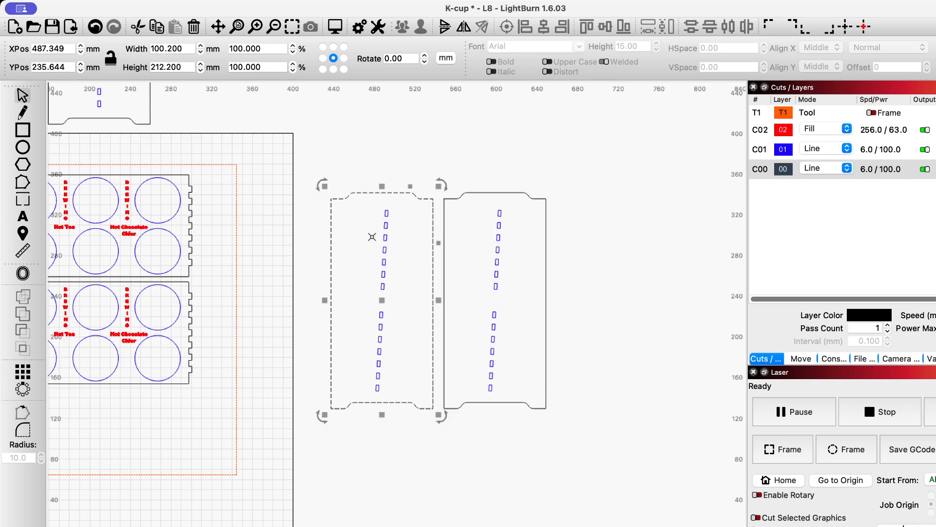
scroll(305, 268, "down", 5)
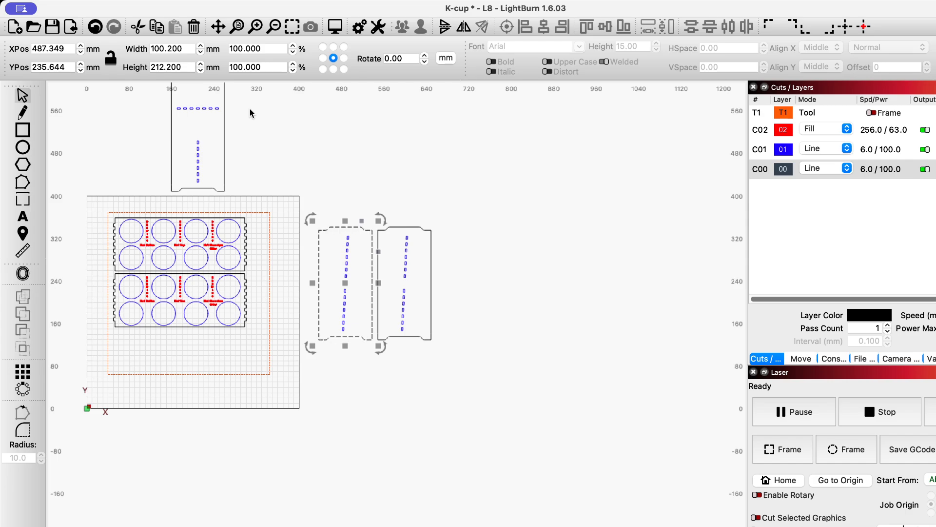
Examine the tabs along both ends of the two cup trays in the work area
key("super+0")
scroll(299, 184, "up", 3)
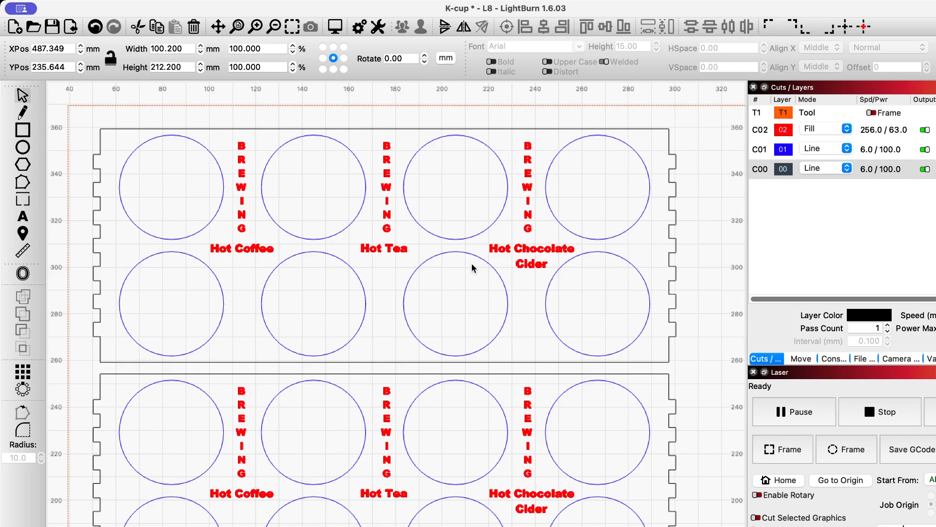
scroll(681, 321, "down", 2)
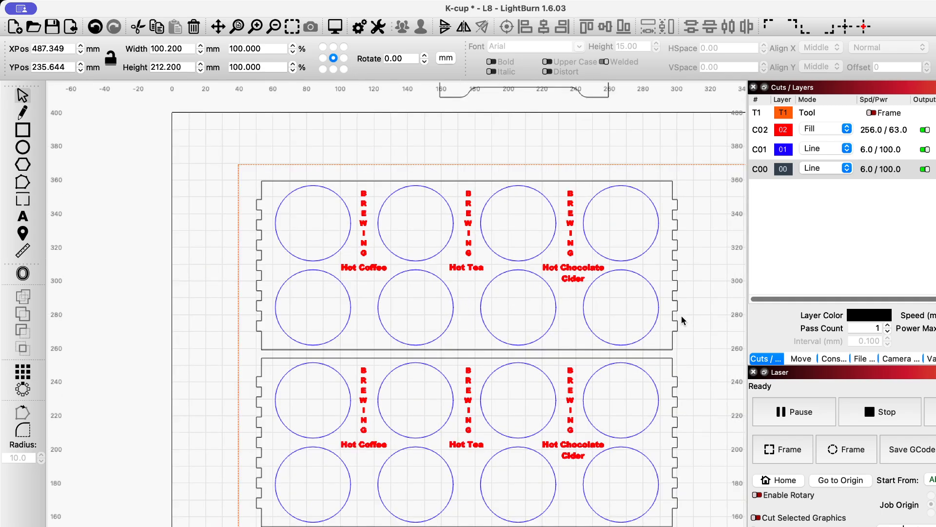
scroll(681, 321, "up", 1)
scroll(679, 320, "down", 2)
scroll(678, 318, "down", 1)
scroll(675, 318, "down", 1)
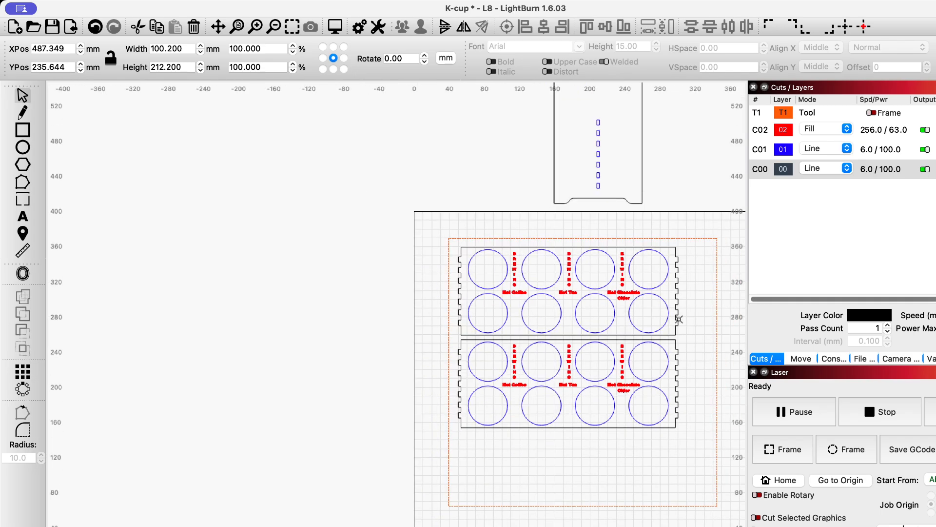
scroll(682, 290, "up", 2)
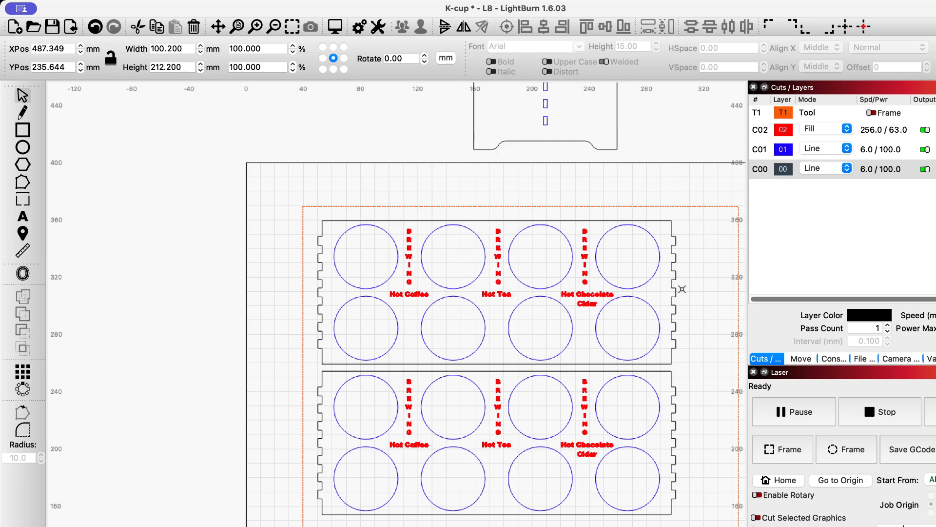
scroll(682, 289, "up", 1)
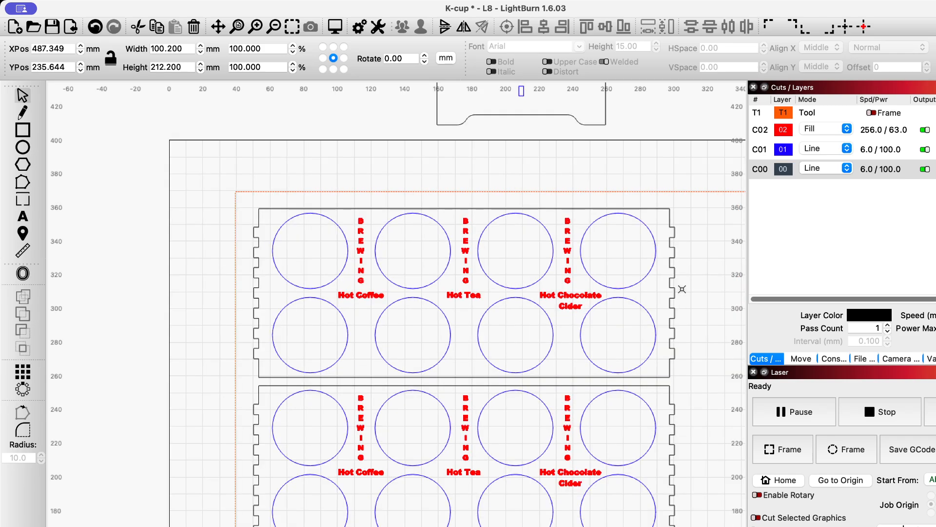
scroll(682, 289, "down", 1)
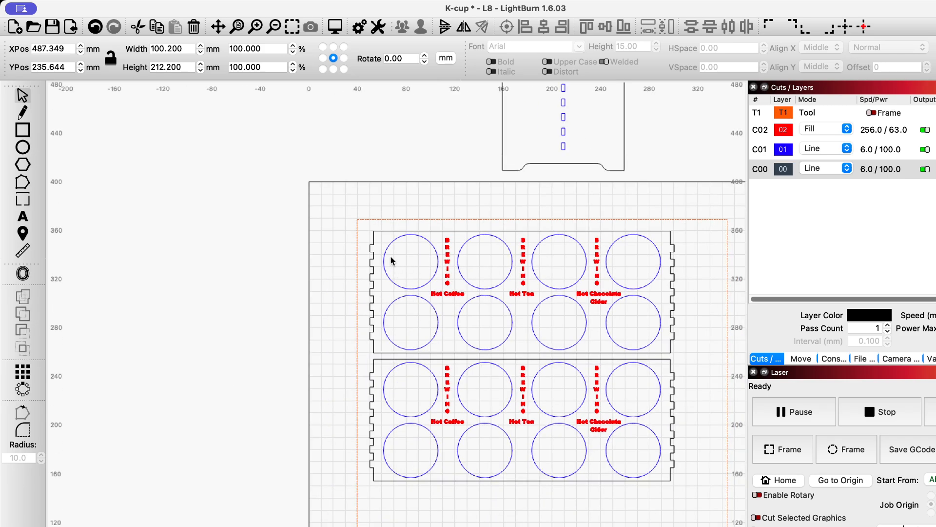
scroll(359, 242, "up", 2)
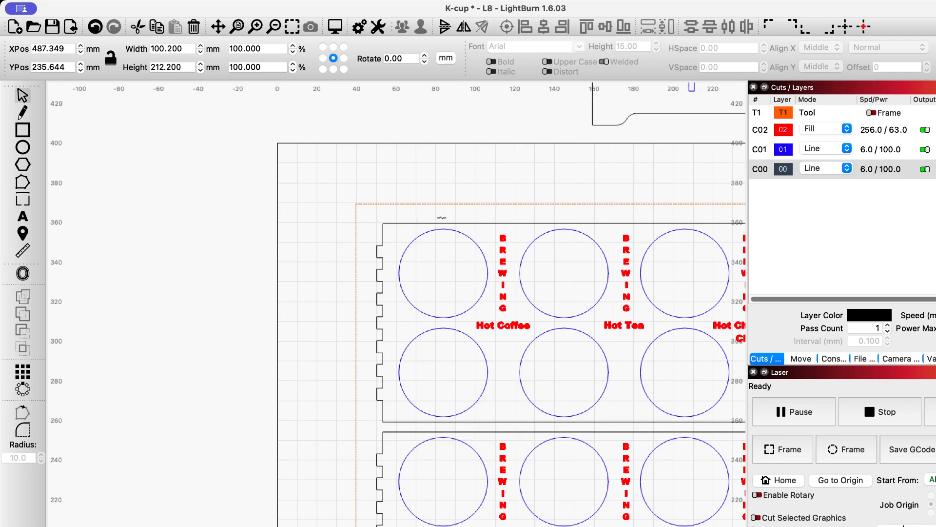
scroll(448, 272, "down", 3)
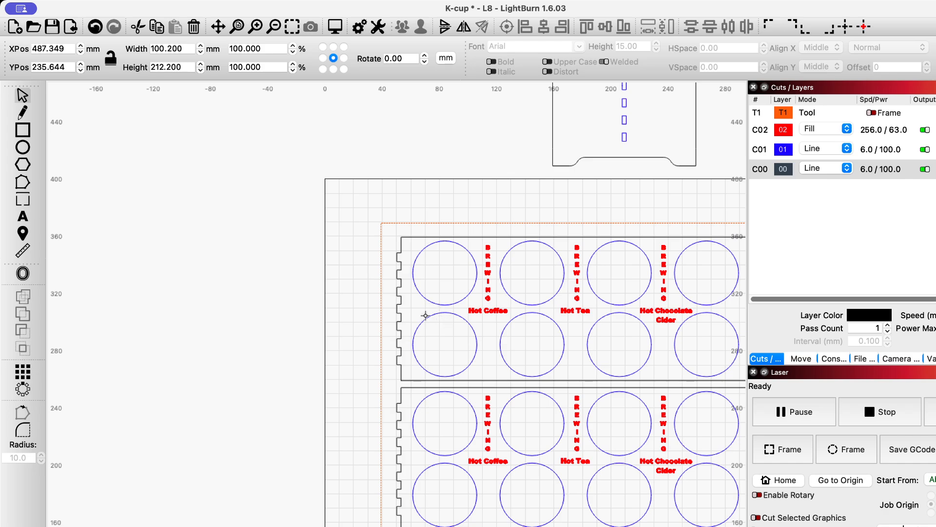
scroll(451, 326, "down", 3)
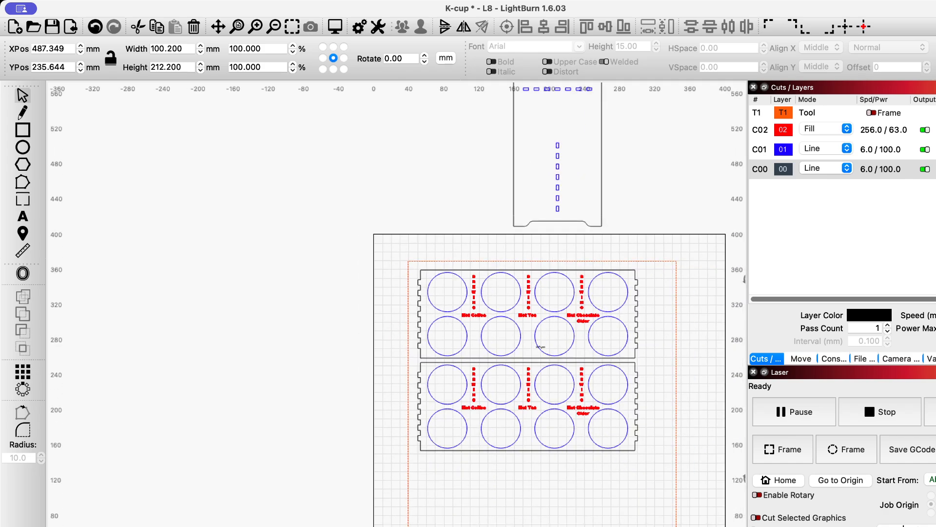
Select and frame the upper cup tray and examine its outline and end tabs with the Measure tool
scroll(447, 343, "up", 3)
scroll(447, 348, "down", 2)
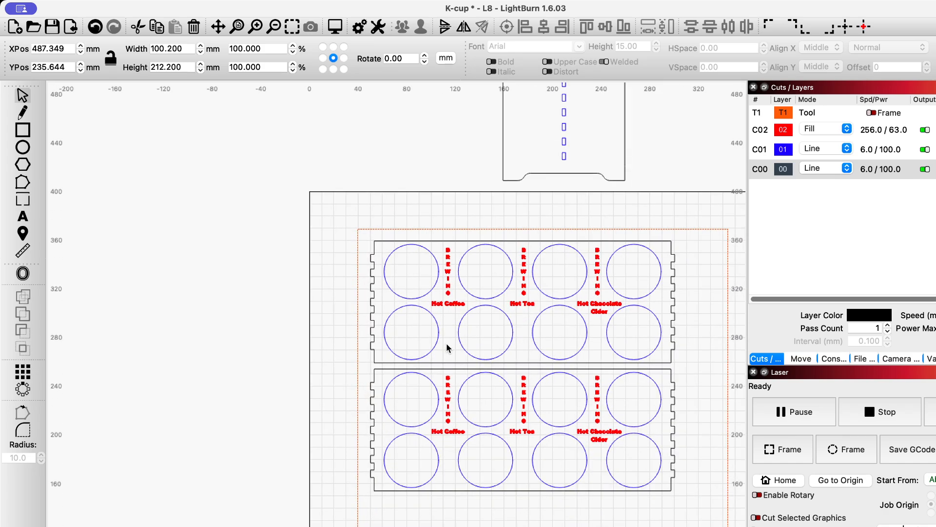
scroll(446, 348, "up", 3)
scroll(445, 347, "down", 4)
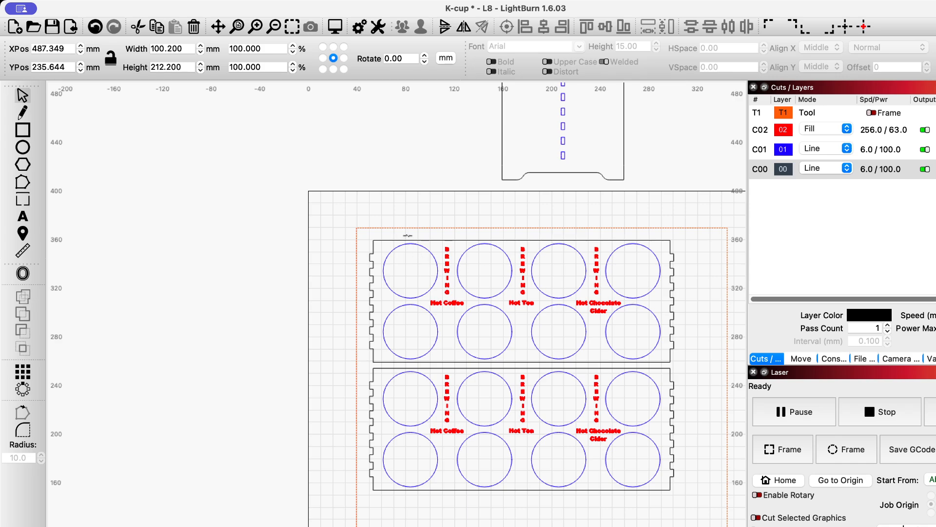
scroll(376, 250, "down", 1)
scroll(376, 250, "up", 3)
scroll(376, 250, "down", 2)
left_click(373, 240)
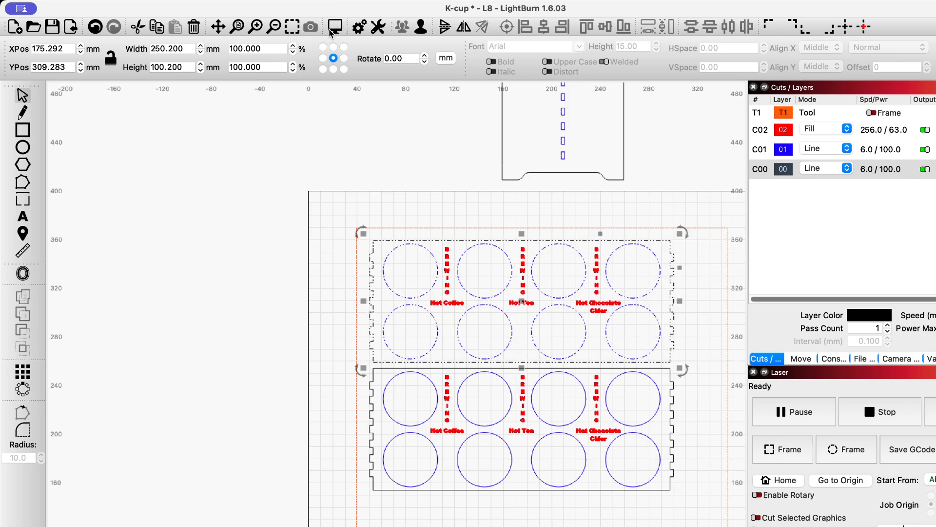
left_click(292, 27)
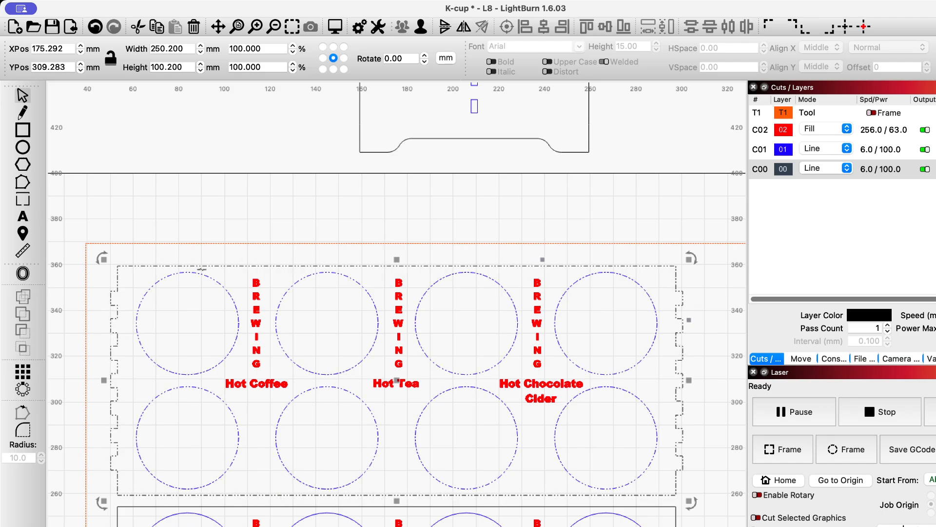
left_click(22, 251)
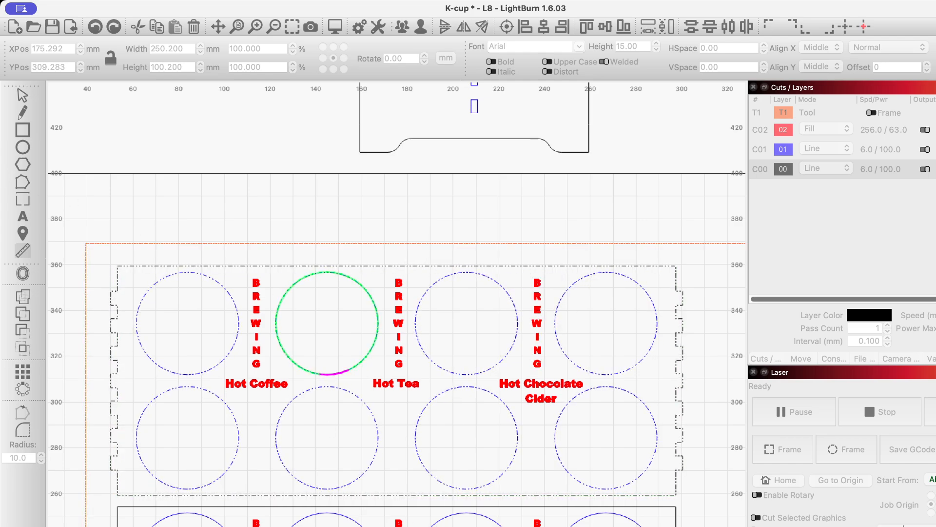
key("Escape")
Draw a thin horizontal rectangle about 9 mm high above the upper tray and set its width to 244 mm
left_click(26, 131)
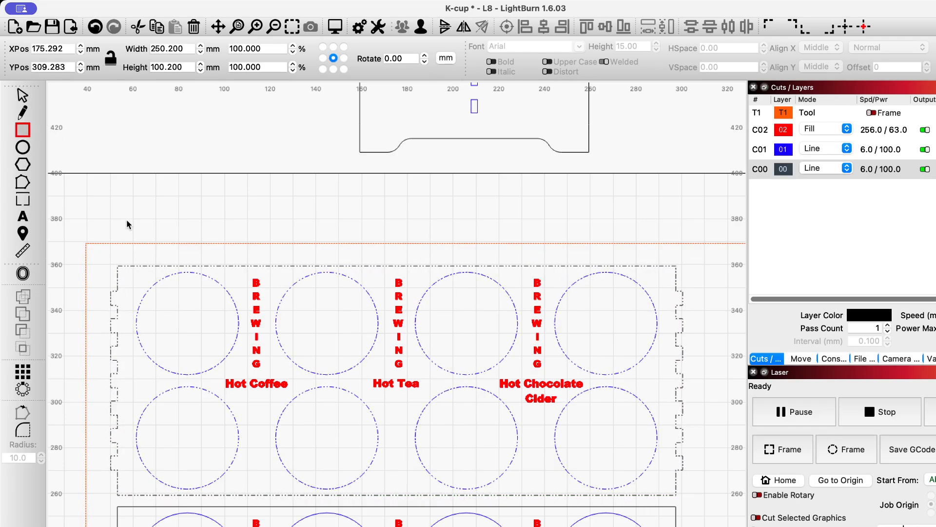
mouse_move(110, 195)
left_mouse_down()
mouse_move(252, 192)
mouse_move(429, 215)
mouse_move(700, 228)
mouse_move(682, 215)
left_mouse_up()
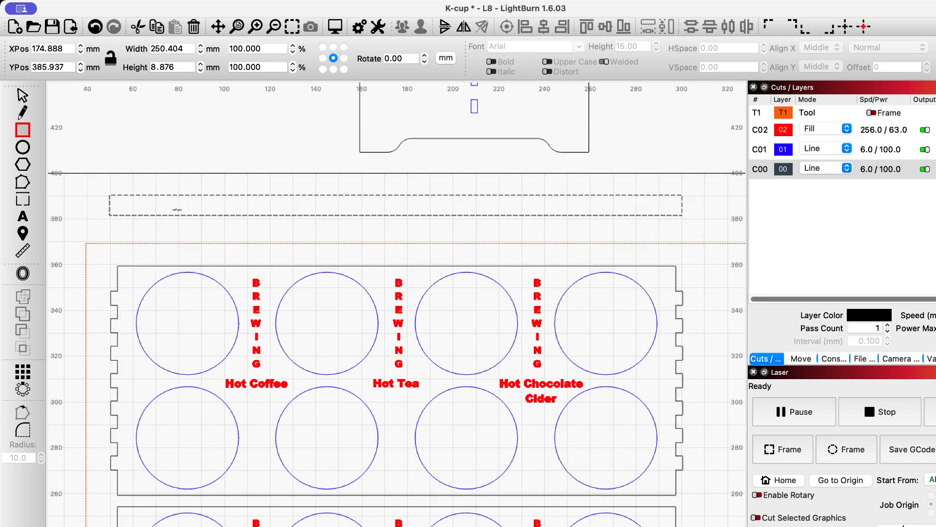
left_click(189, 51)
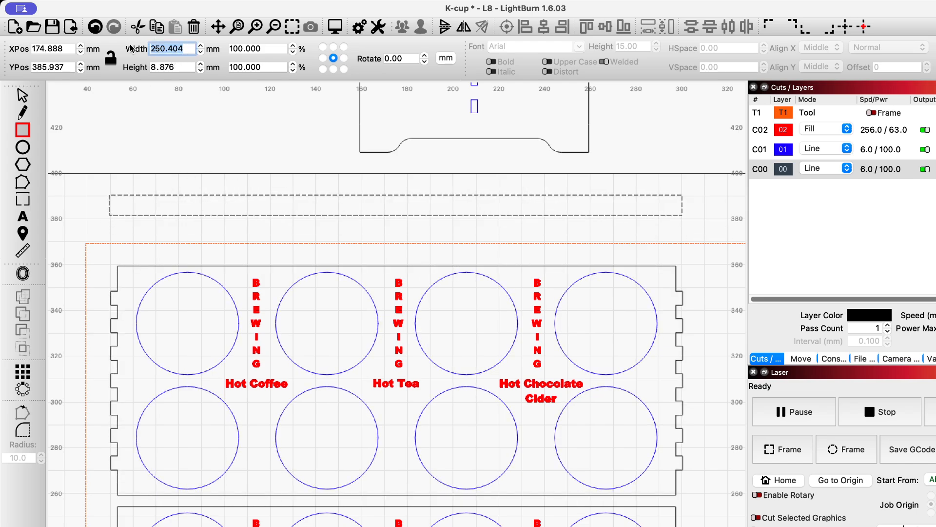
type("244")
key("Return")
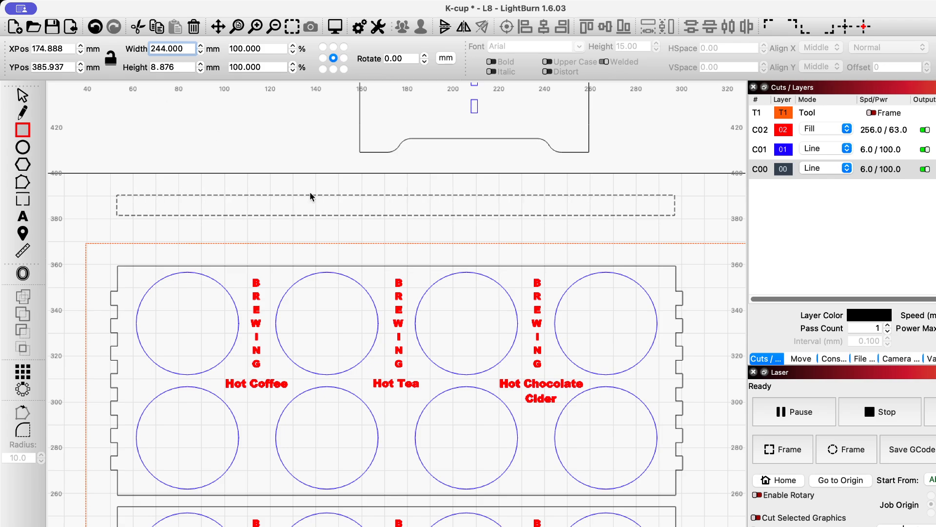
Move the thin rectangle down onto the upper tray so its lower-left corner meets the tray body's upper-left corner
left_click(385, 215)
key("Escape")
left_click_drag(374, 211, 371, 251)
scroll(116, 268, "up", 3)
scroll(114, 268, "up", 1)
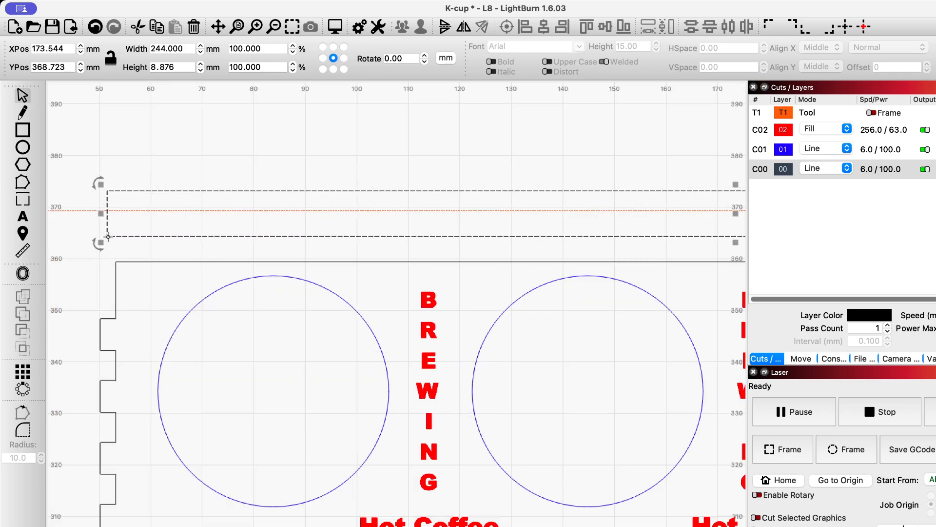
mouse_move(108, 237)
left_mouse_down()
mouse_move(123, 274)
mouse_move(118, 238)
left_mouse_up()
scroll(117, 261, "up", 1)
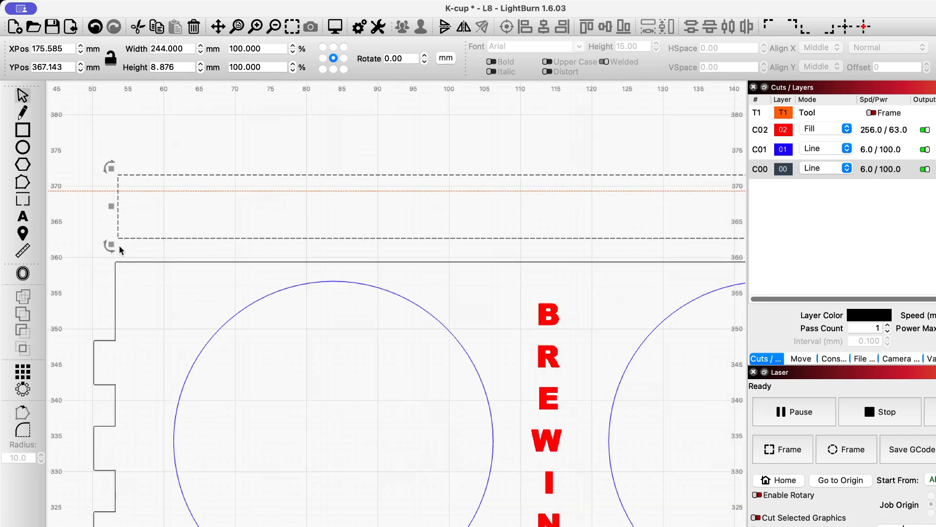
scroll(118, 241, "up", 2)
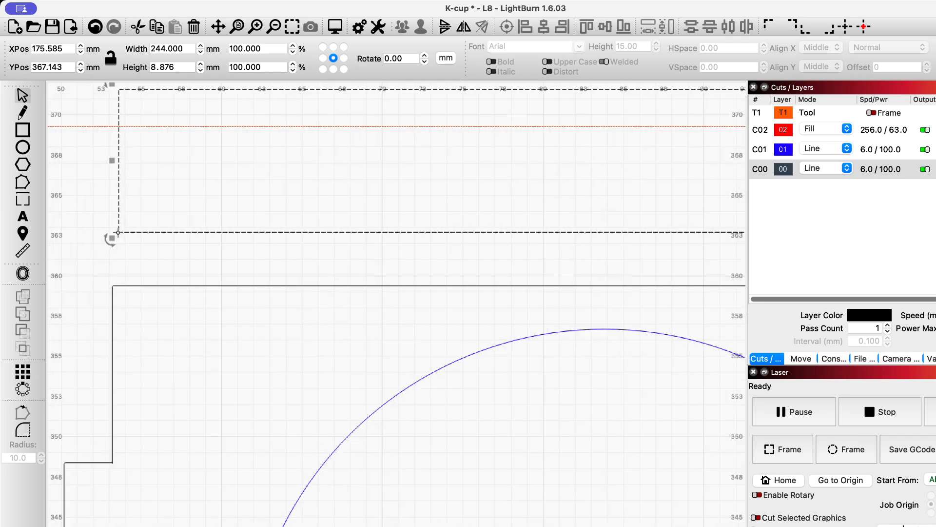
left_click_drag(118, 233, 115, 261)
scroll(113, 266, "up", 2)
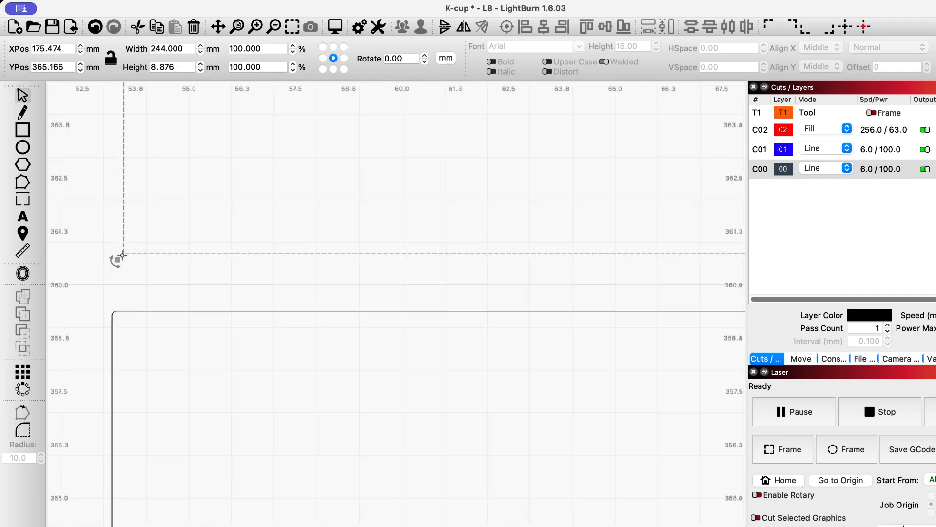
left_click_drag(116, 260, 113, 311)
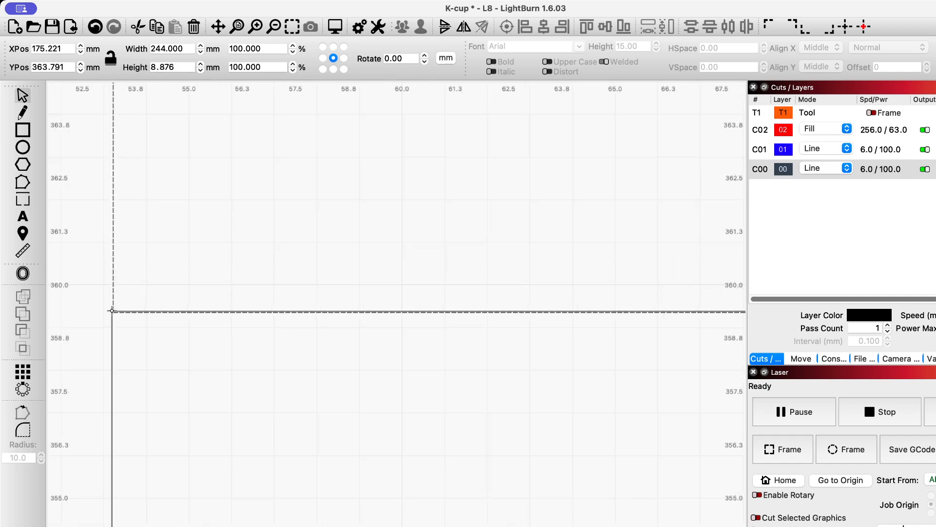
left_click(111, 308)
scroll(112, 308, "down", 3)
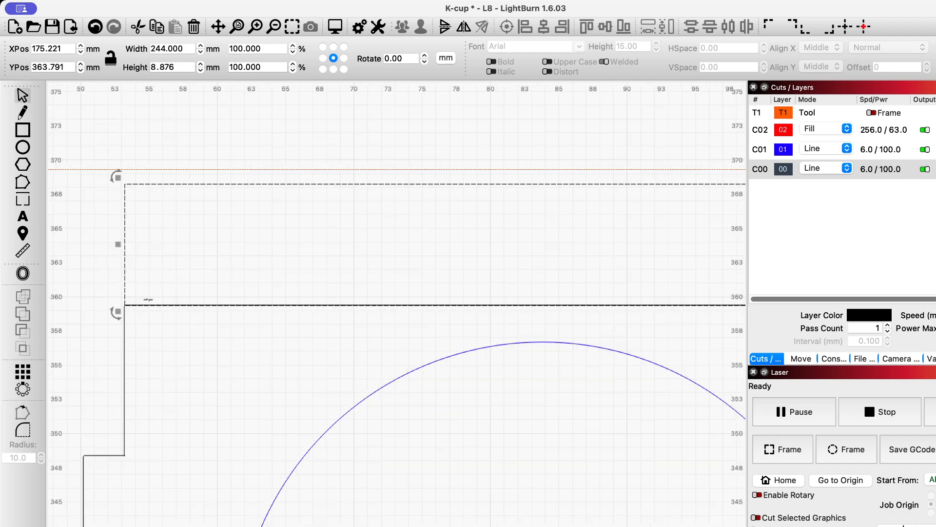
Add the upper tray to the selected rectangle and unite the two shapes into one taller tray outline
scroll(130, 303, "down", 8)
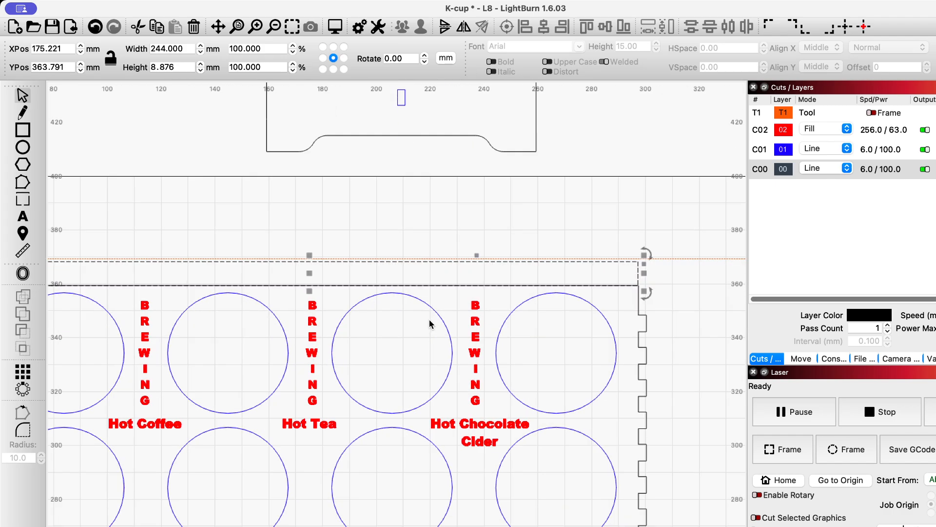
scroll(429, 319, "up", 2)
scroll(429, 319, "down", 5)
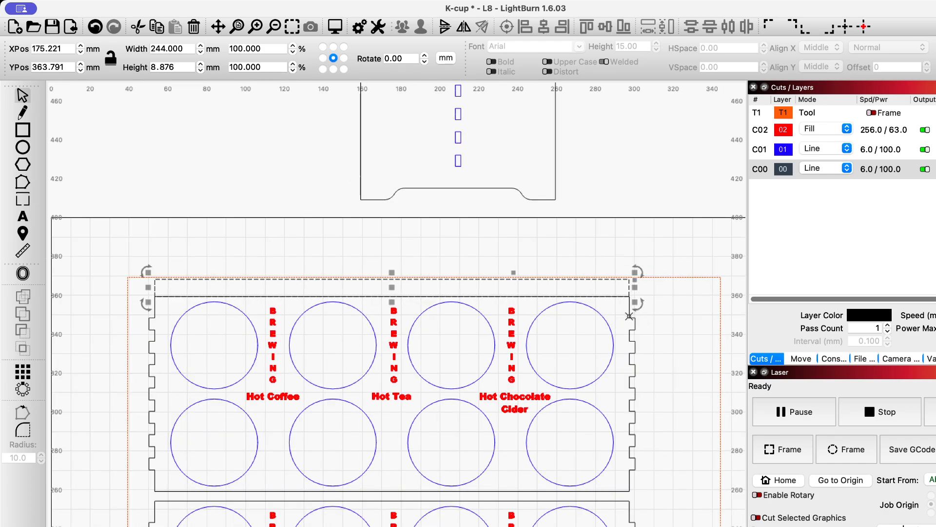
left_click(629, 316, "shift")
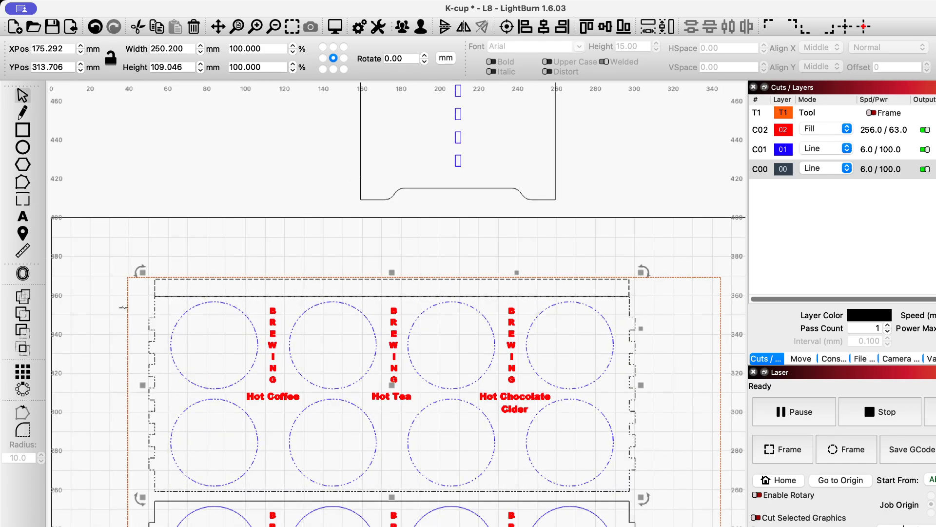
left_click(20, 299)
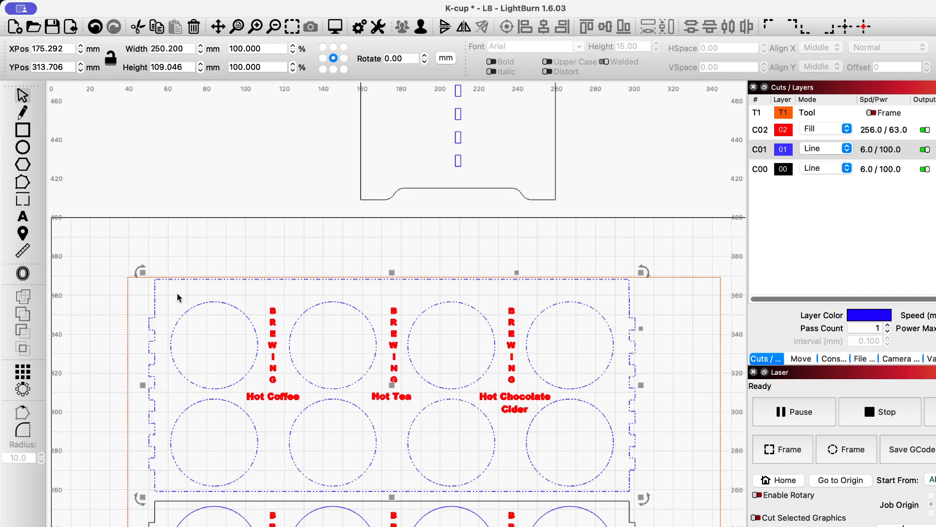
Ungroup the extended tray and move its upper row of four cup holes up about 7 mm
left_click(165, 296)
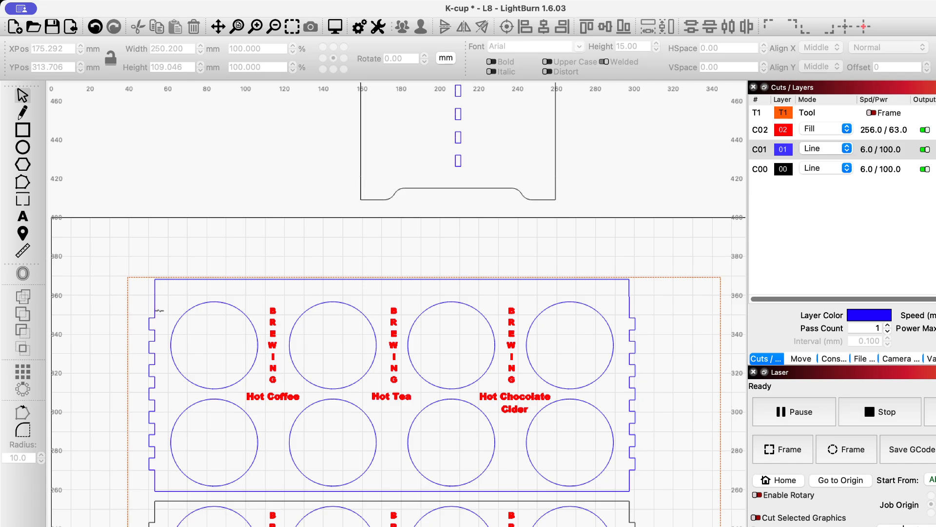
left_click(210, 303)
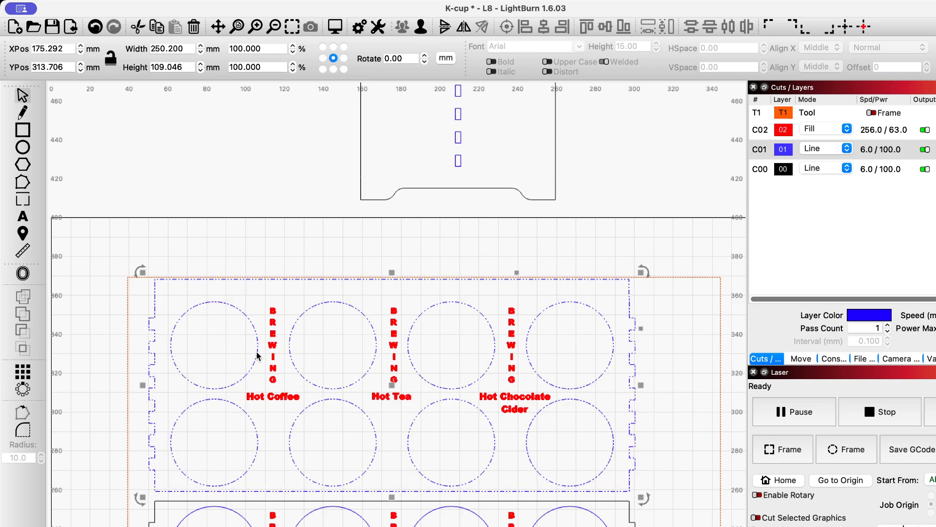
left_click(127, 313)
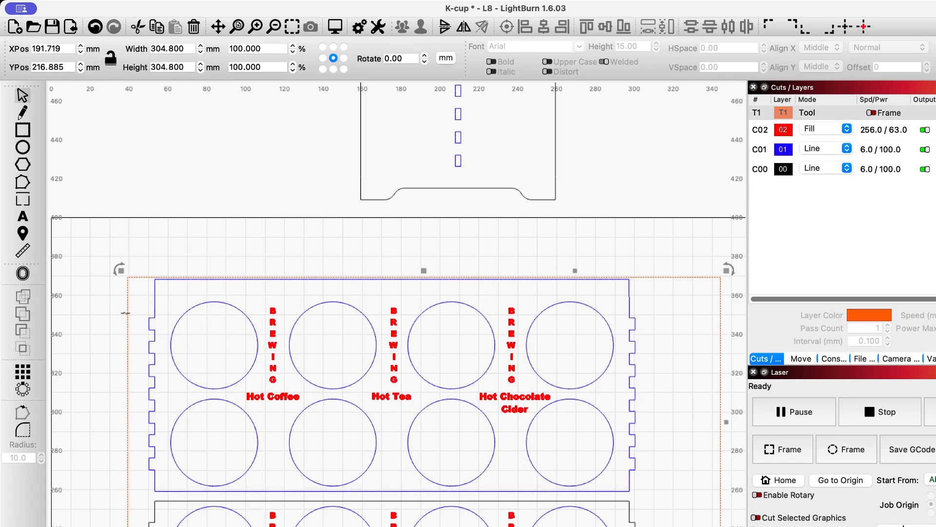
key("Escape")
left_click(207, 302)
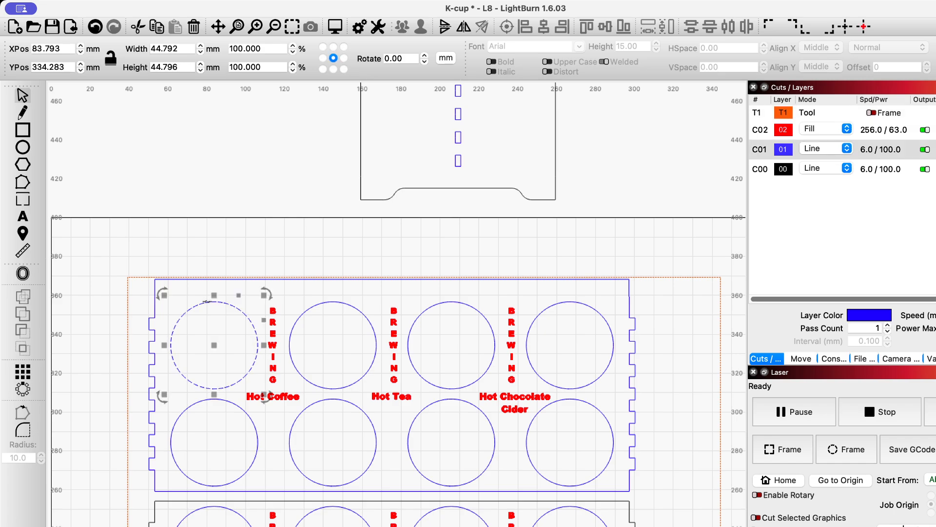
left_click(333, 301, "shift")
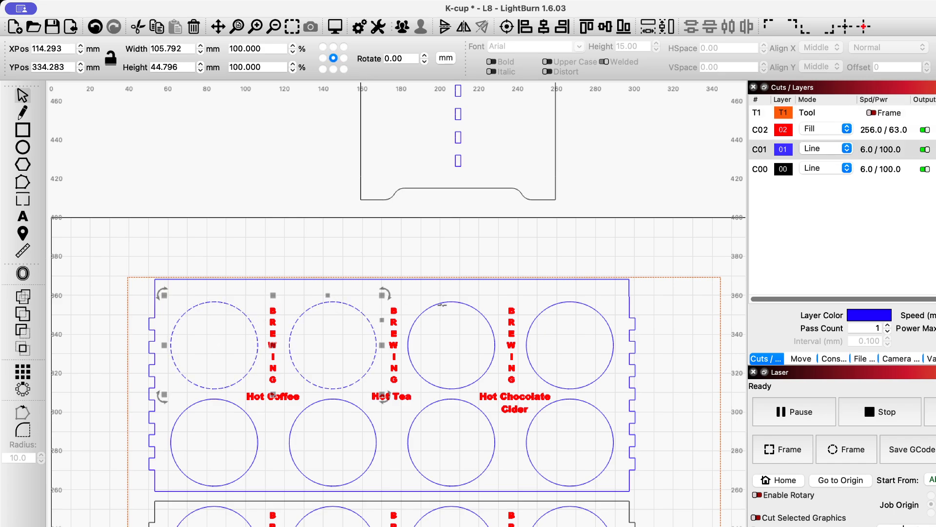
left_click(442, 303, "shift")
left_click(563, 302, "shift")
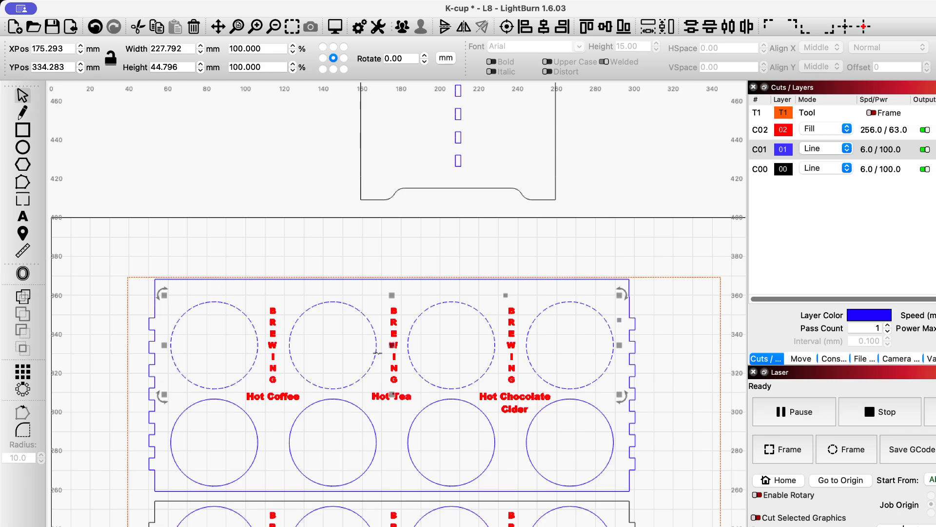
left_click_drag(377, 353, 395, 331)
left_click(653, 355)
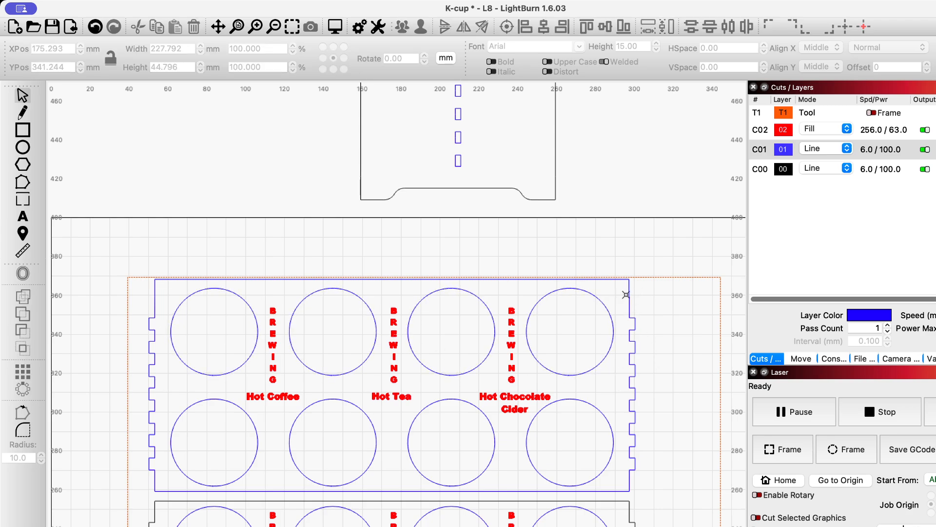
Examine the horizontal and vertical slot rows of the side panel above the extended tray
scroll(658, 375, "down", 4)
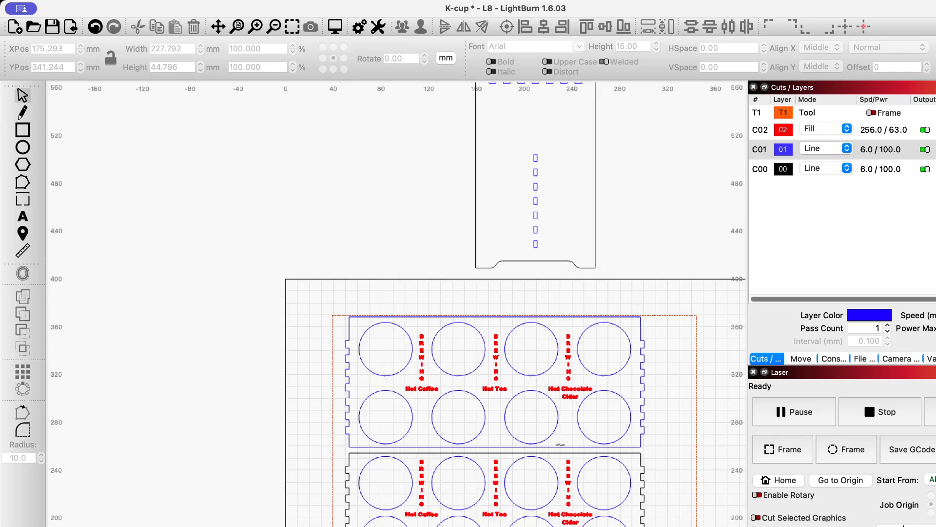
scroll(548, 408, "down", 2)
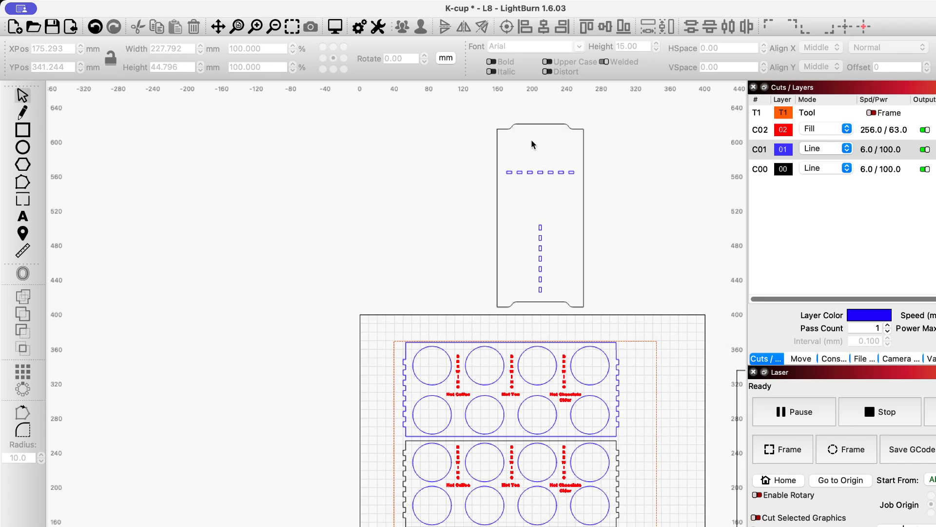
scroll(525, 250, "down", 3)
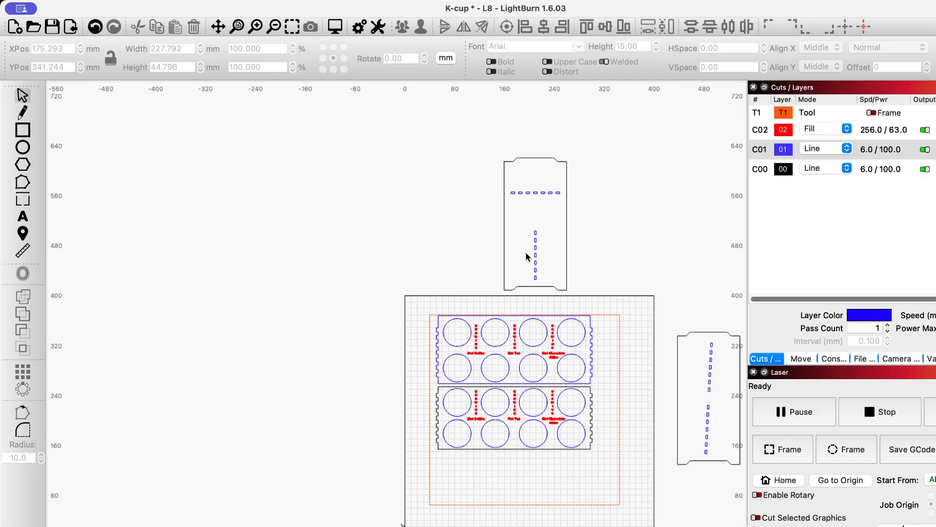
scroll(536, 256, "up", 7)
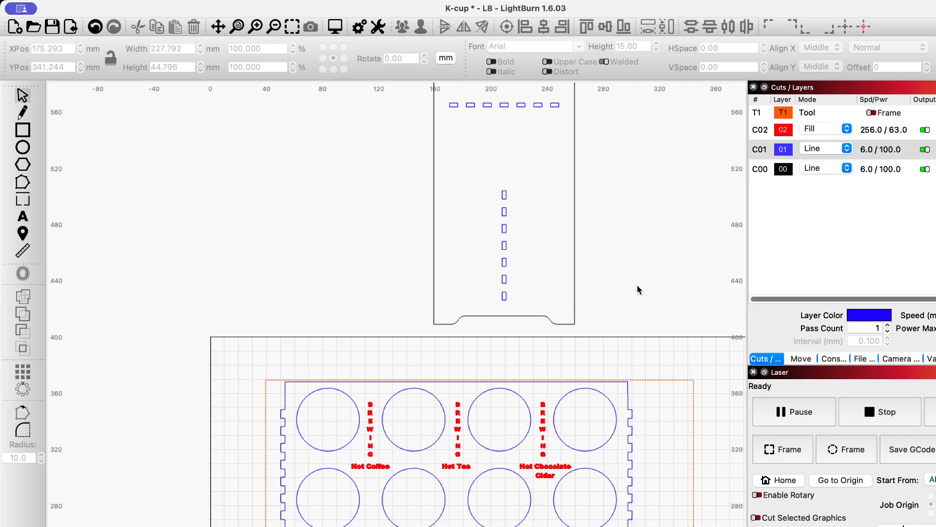
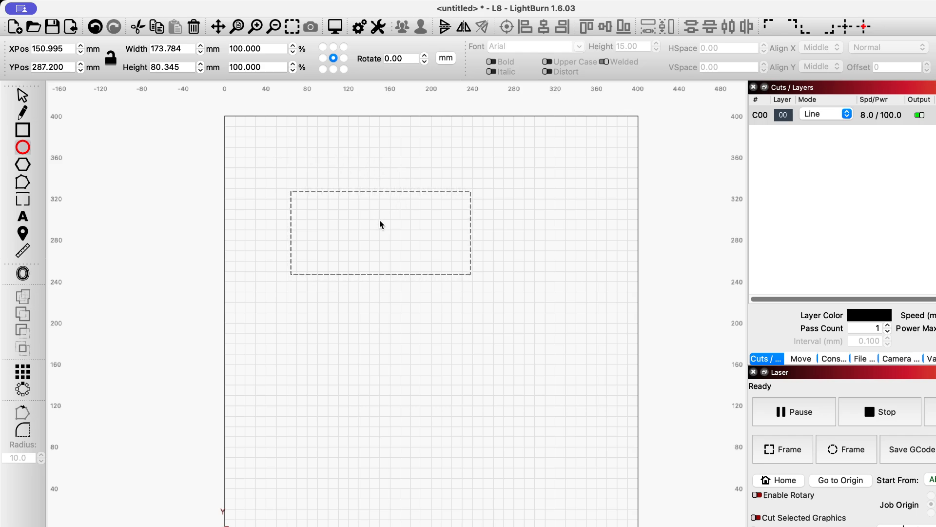
Draw a circle, move it over the rectangle's upper edge and stretch it into an ellipse about 140 mm wide and 115 mm high
left_click_drag(380, 221, 347, 101)
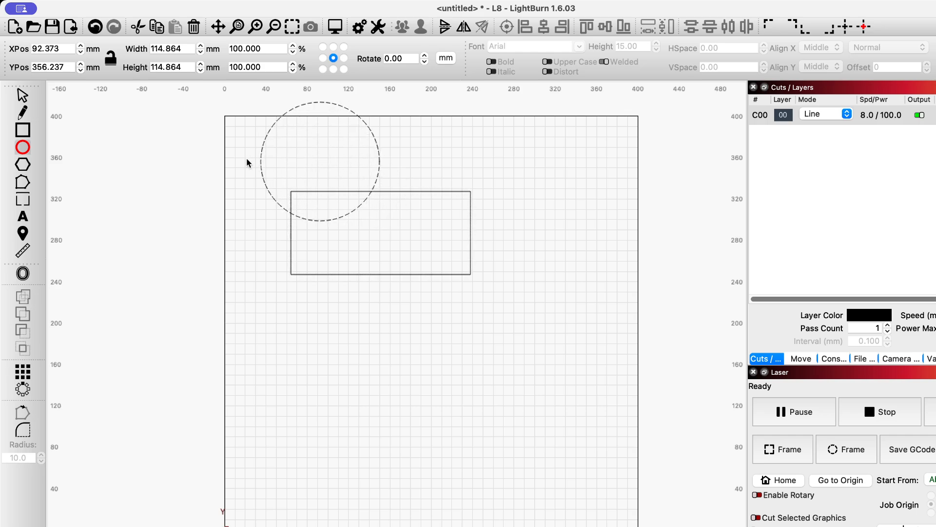
left_click(23, 96)
left_click_drag(320, 161, 376, 185)
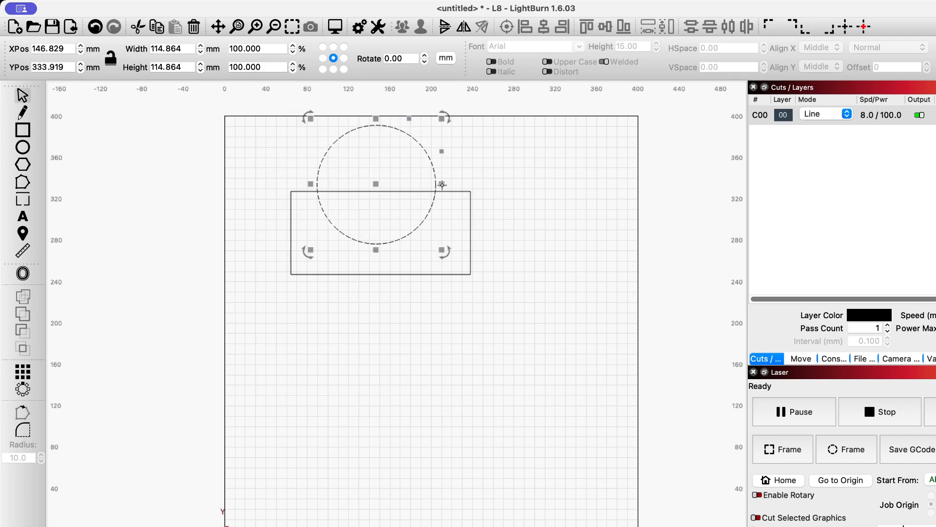
left_click_drag(442, 184, 461, 186)
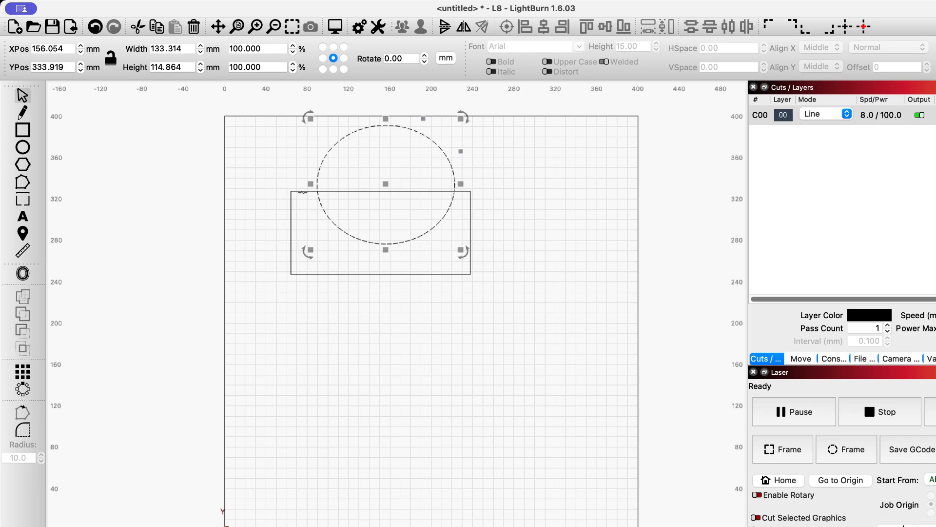
left_click_drag(311, 184, 303, 187)
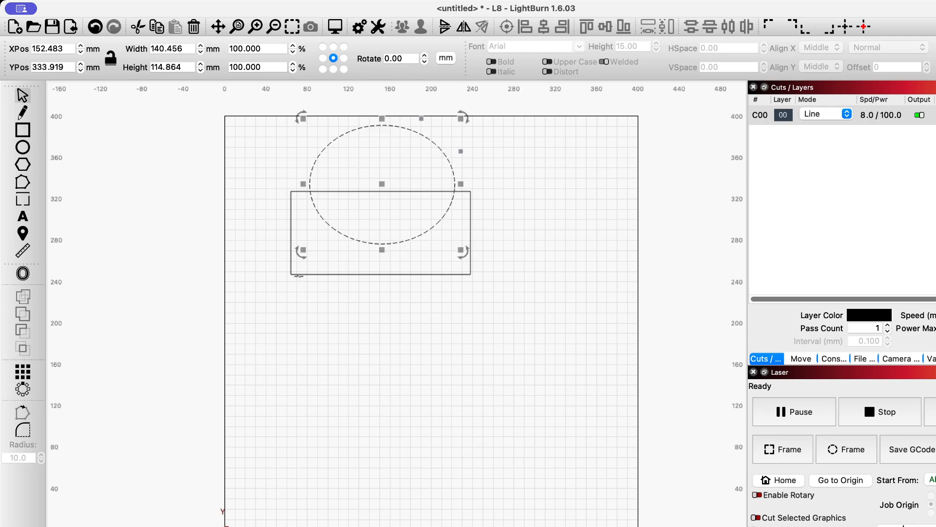
Select the ellipse and rectangle together and try cutting them against each other with Cut Shapes in both selection orders, undoing each attempt
left_click(301, 275, "shift")
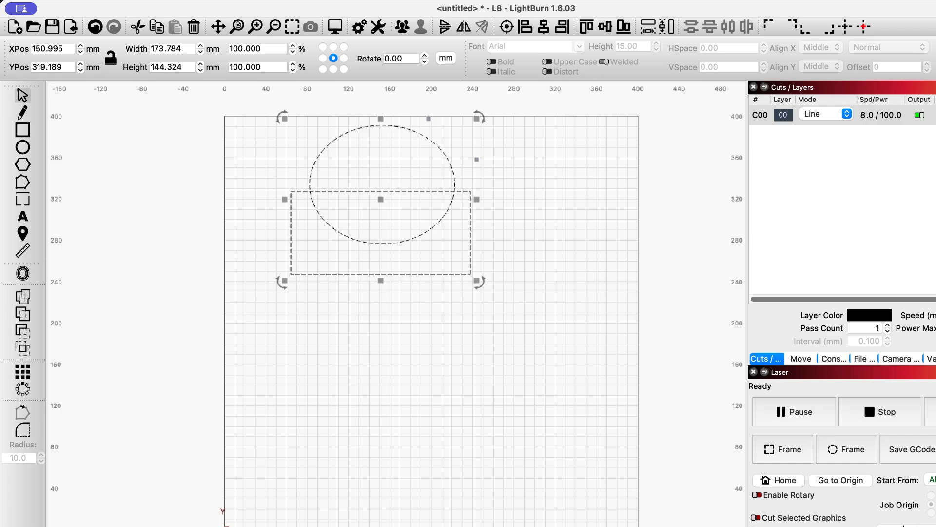
key("alt+shift+c")
left_click(99, 28)
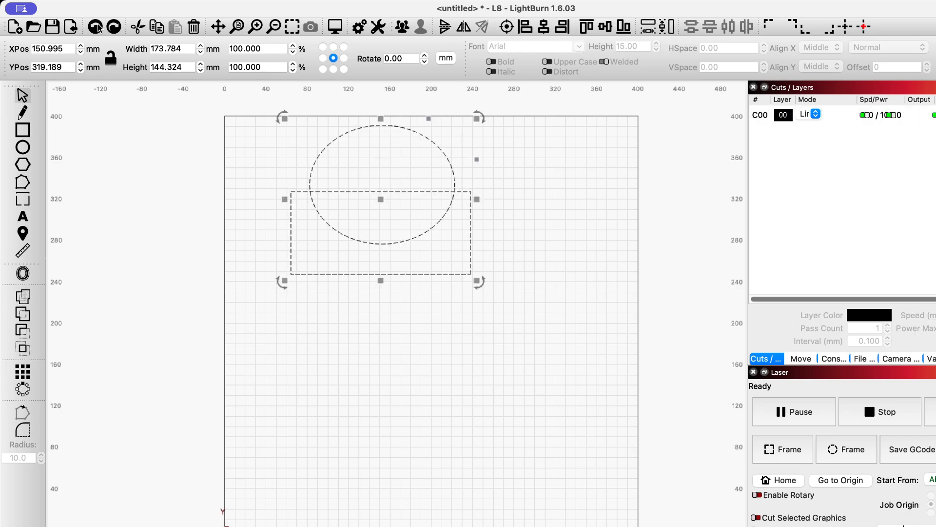
left_click(289, 235)
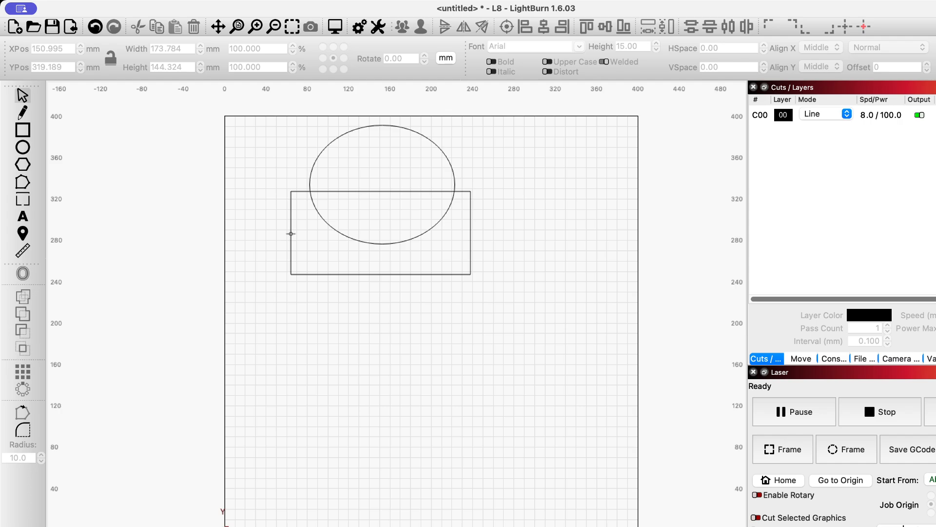
left_click(291, 234)
left_click(322, 149, "shift")
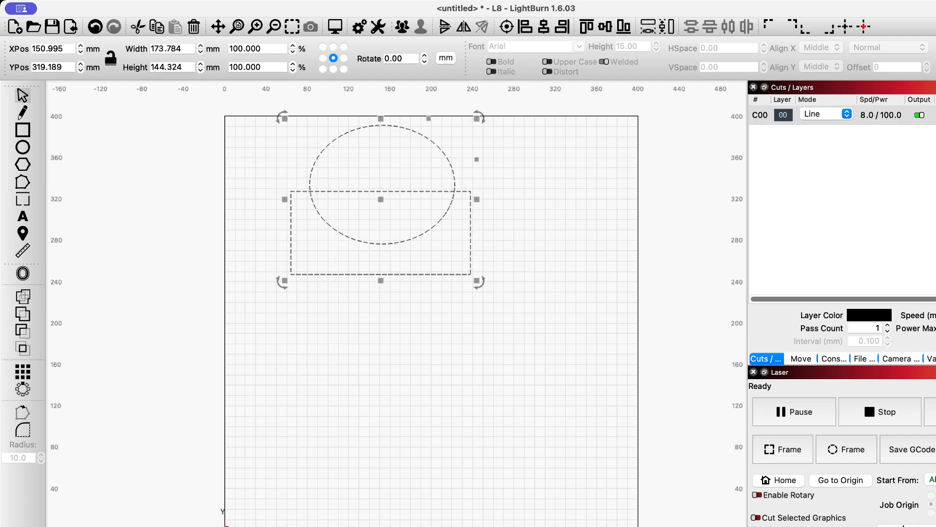
key("alt+shift+c")
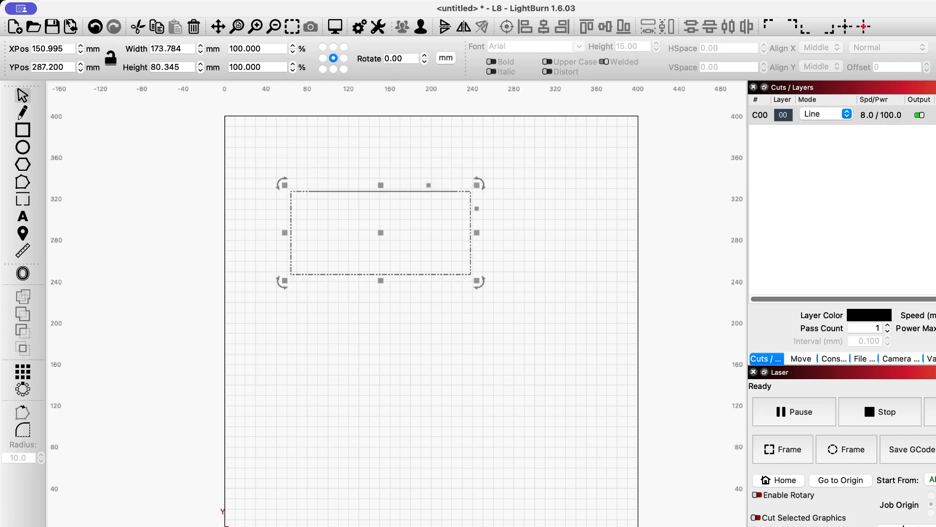
left_click(95, 27)
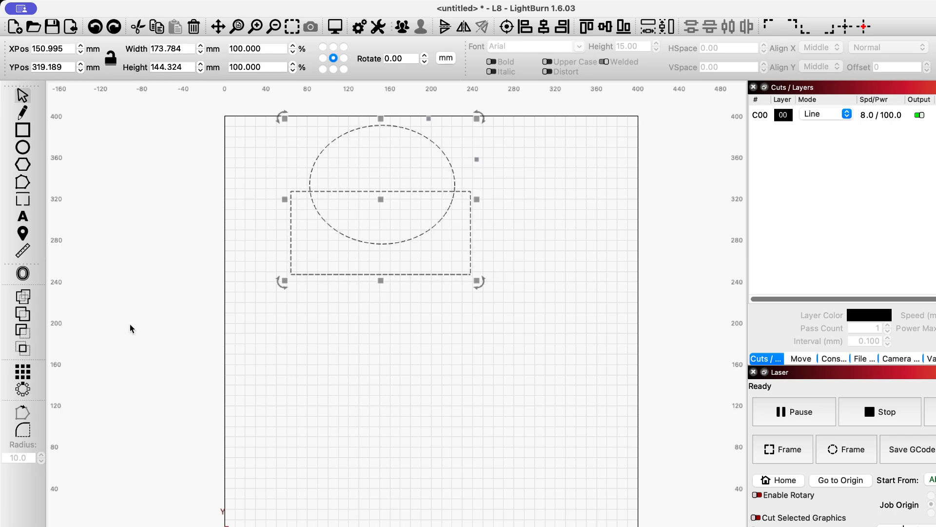
Try uniting the rectangle and ellipse, and try subtracting the ellipse from the rectangle, undoing both results
left_click(22, 299)
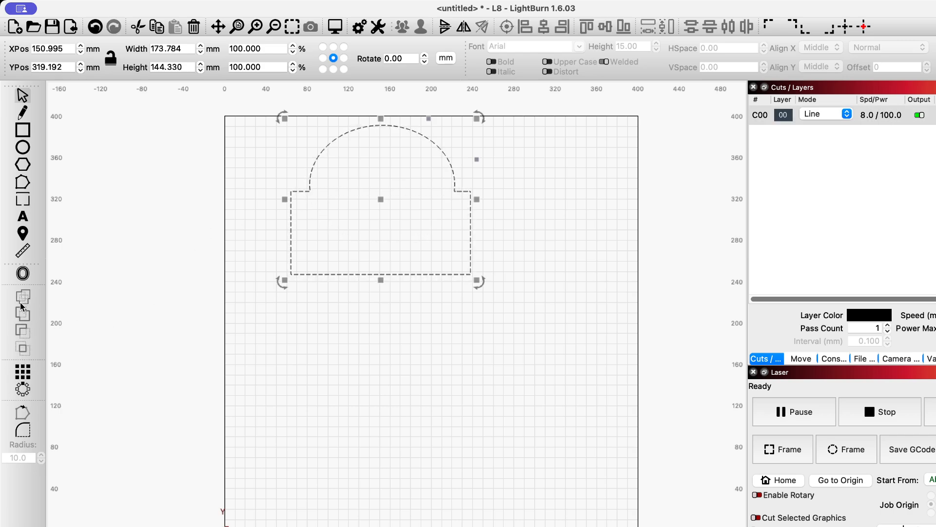
left_click(96, 27)
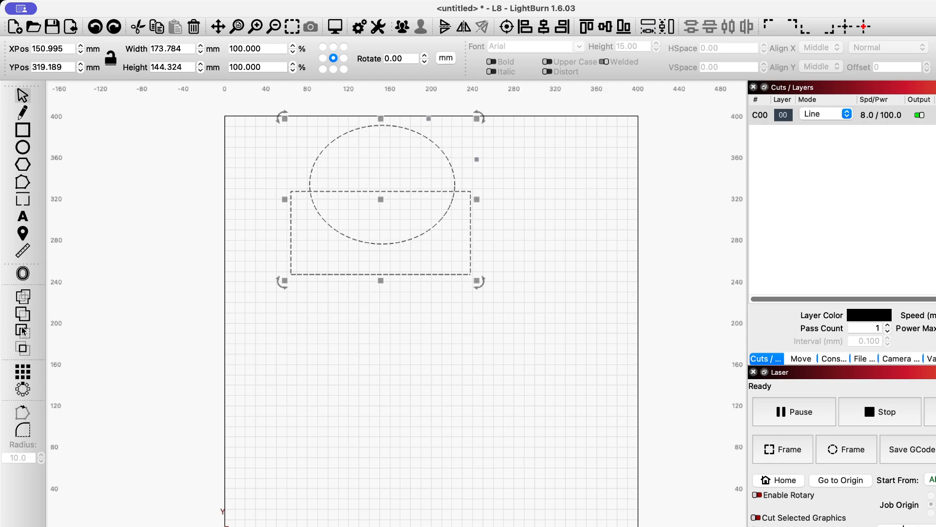
left_click(23, 331)
left_click(476, 303)
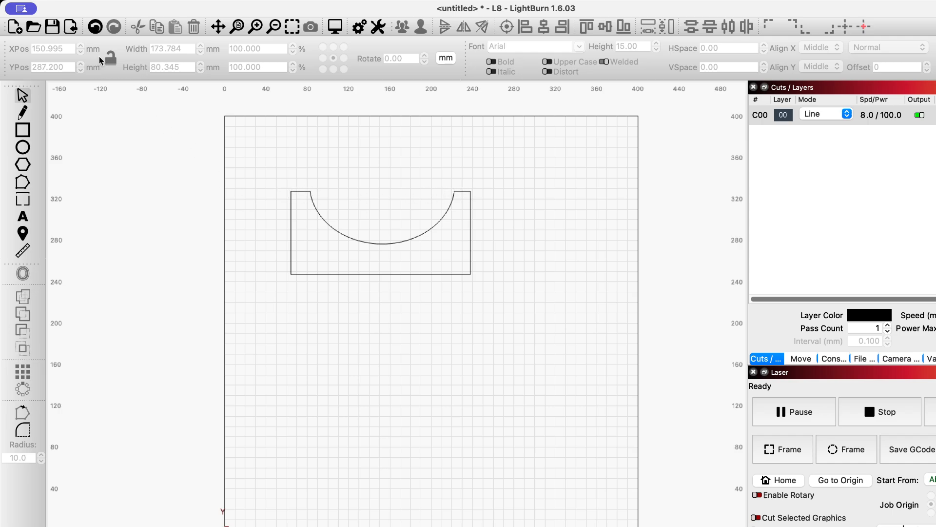
left_click(96, 29)
left_click(97, 29)
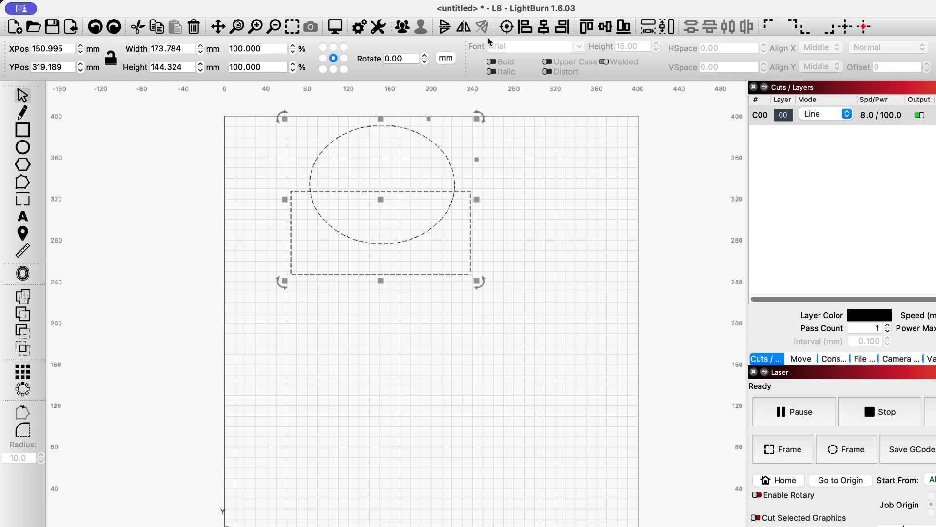
Centre the ellipse horizontally on the rectangle and subtract it, leaving a curved notch in the rectangle's upper edge
left_click(546, 28)
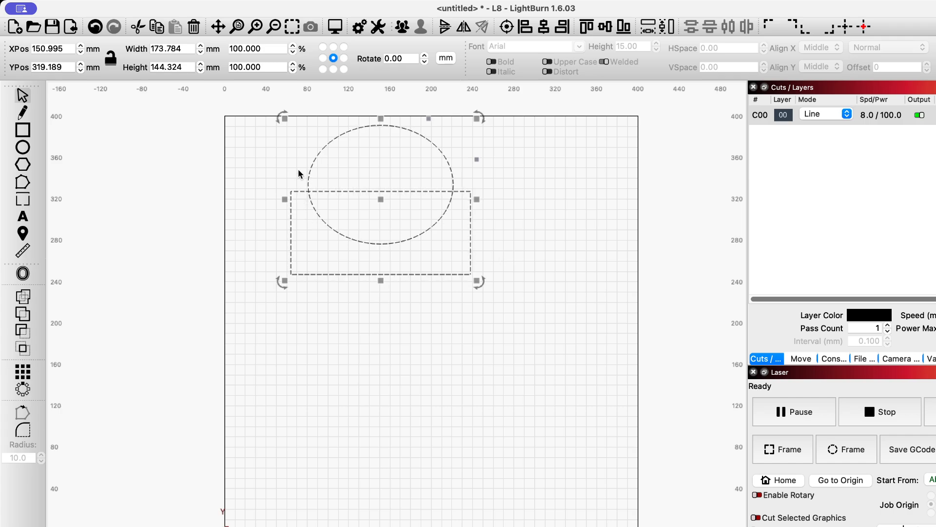
left_click(23, 331)
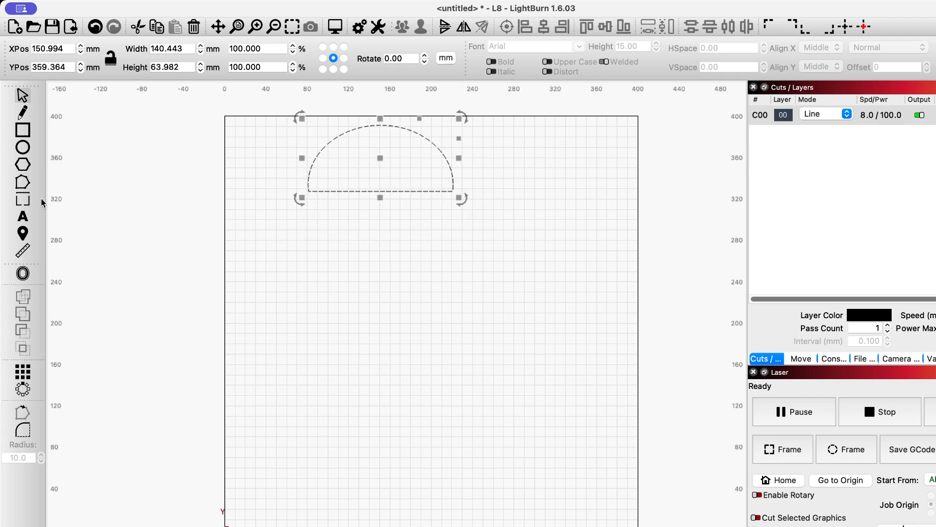
left_click(96, 26)
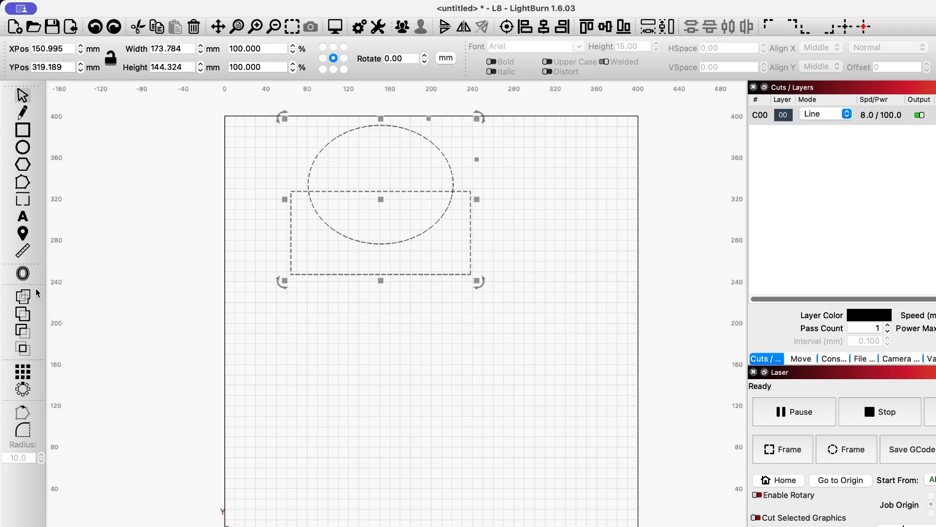
left_click(23, 332)
left_click(313, 304)
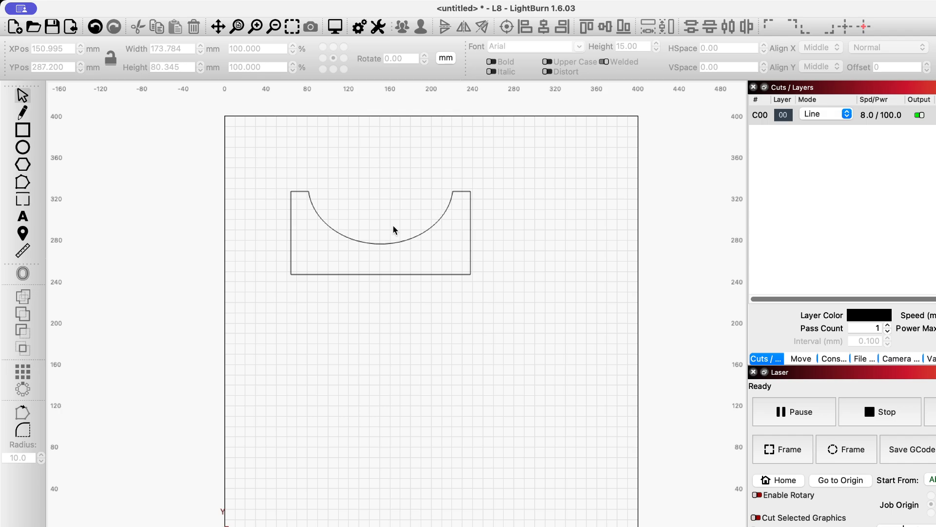
Draw a rectangle about 110 mm wide to the right of the notched panel and reduce its height to about 79 mm
left_click(16, 131)
left_click_drag(495, 190, 609, 340)
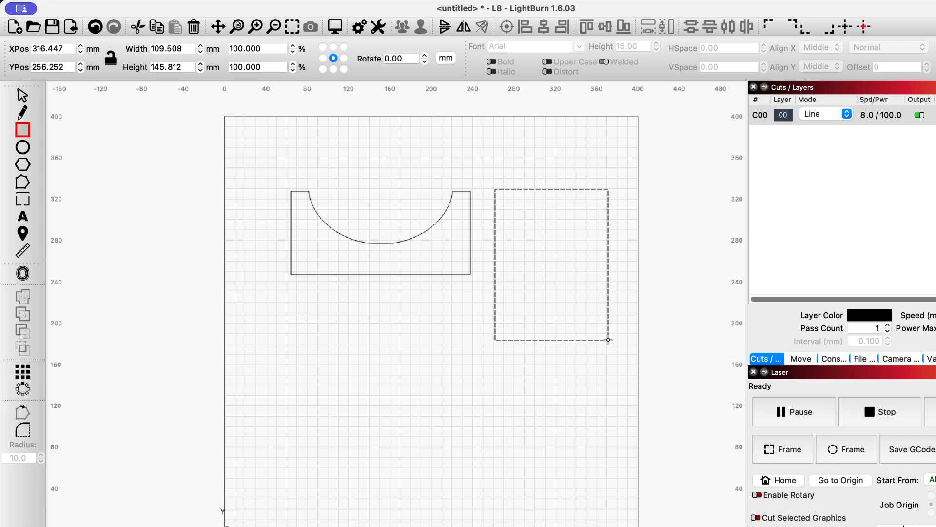
left_click(22, 95)
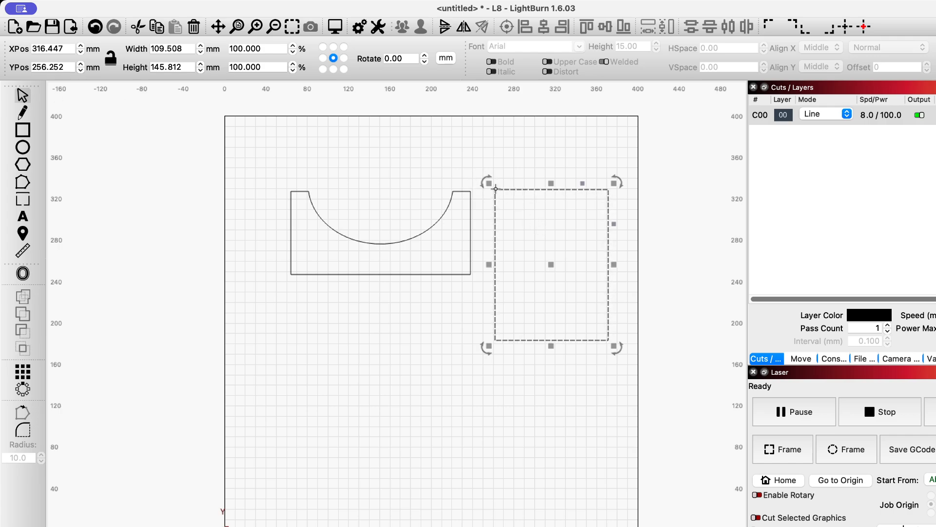
scroll(492, 190, "up", 1)
left_click_drag(561, 373, 562, 295)
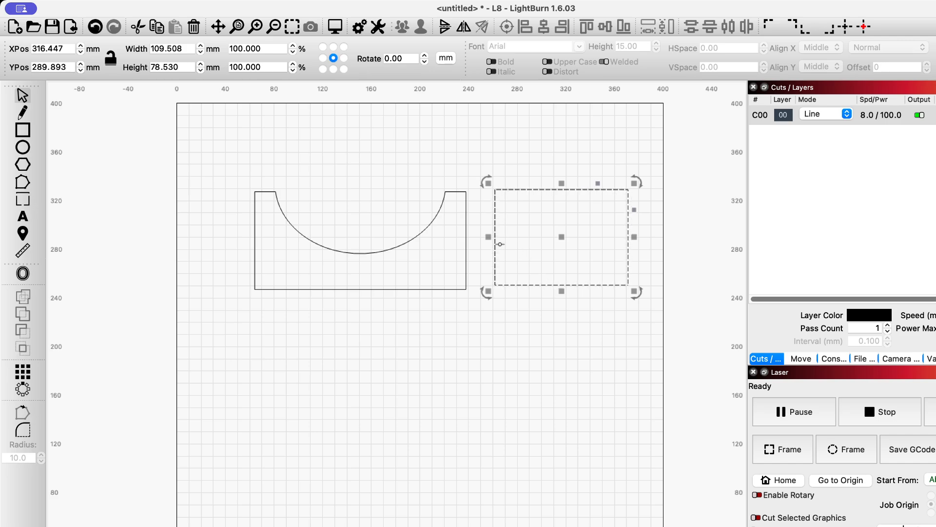
Copy the notched panel's height and apply it to the new rectangle, making it 80.345 mm high
left_click(467, 213)
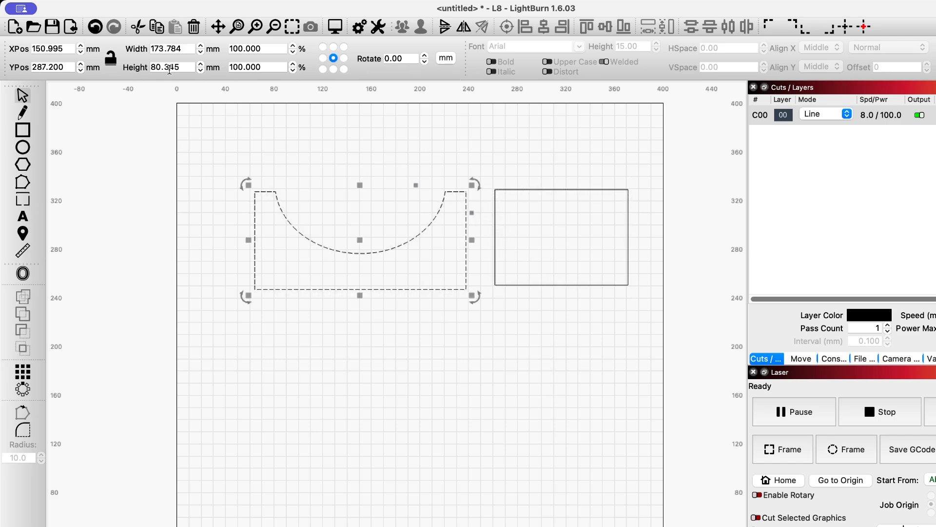
left_click_drag(185, 67, 135, 71)
left_click(517, 188)
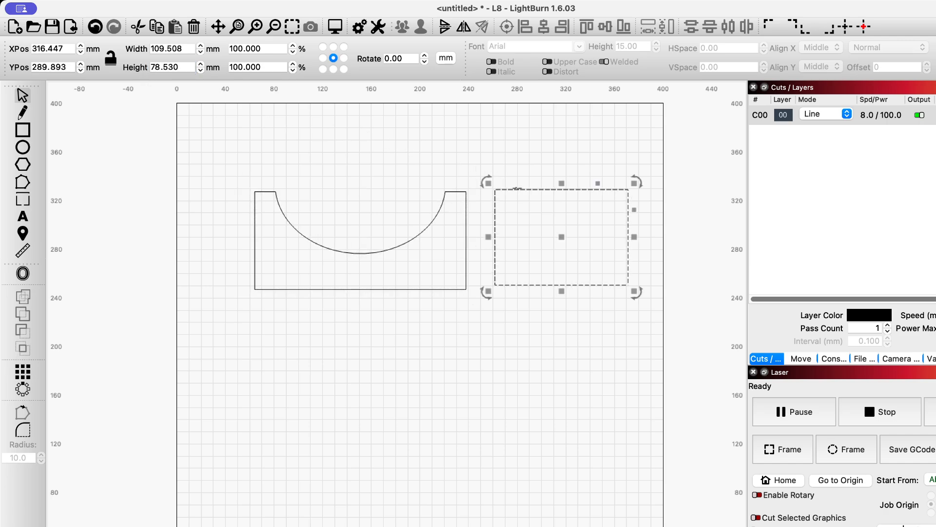
left_click_drag(193, 68, 107, 70)
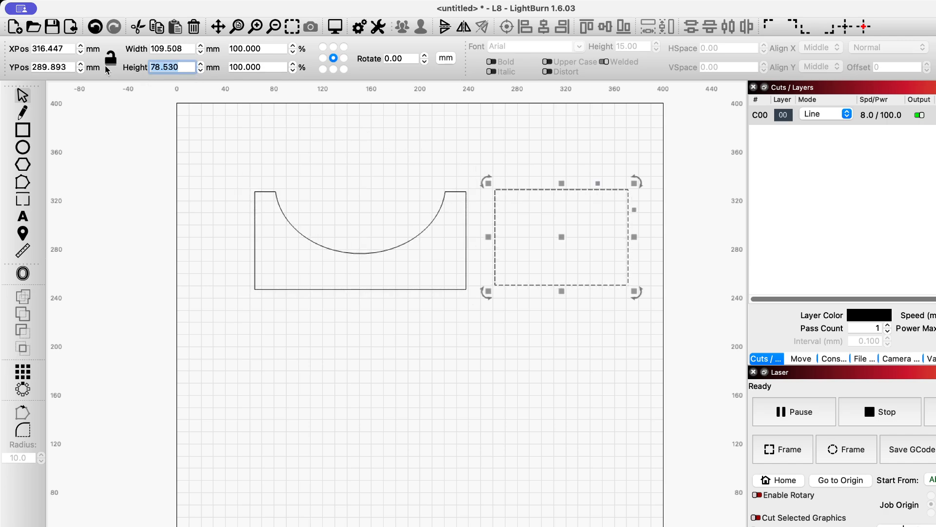
key("ctrl+v")
left_click(449, 376)
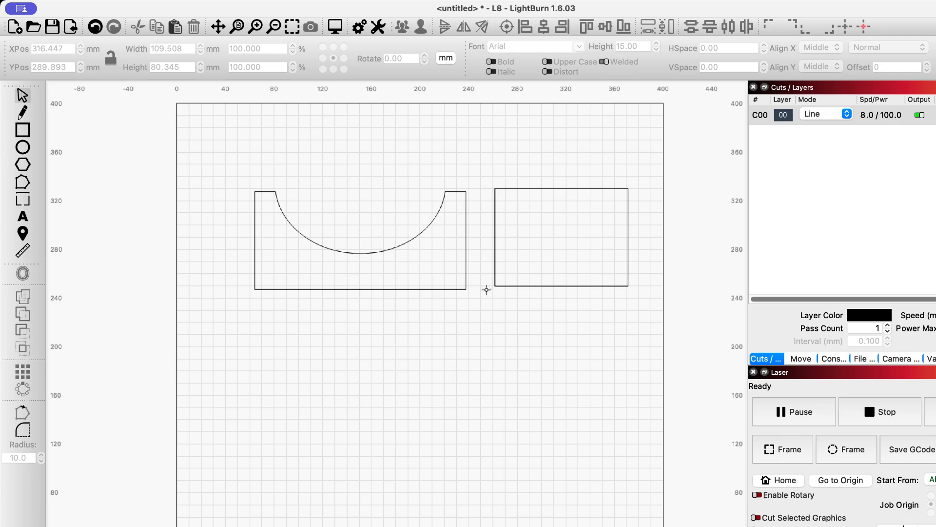
Move the rectangle against the notched panel so its lower-left corner snaps onto the panel's lower-right corner
left_click(495, 268)
scroll(489, 200, "up", 3)
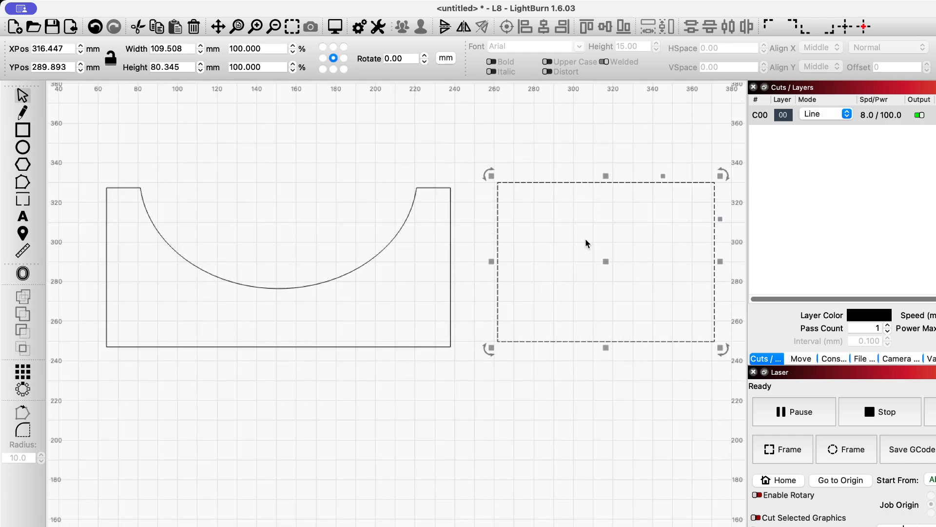
mouse_move(607, 261)
left_mouse_down()
mouse_move(612, 239)
mouse_move(594, 276)
mouse_move(604, 270)
left_mouse_up()
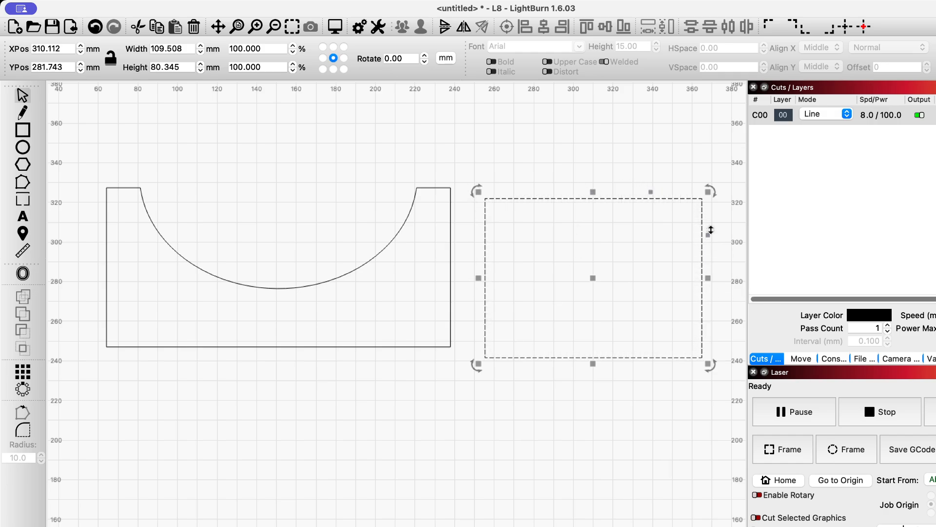
scroll(457, 336, "up", 1)
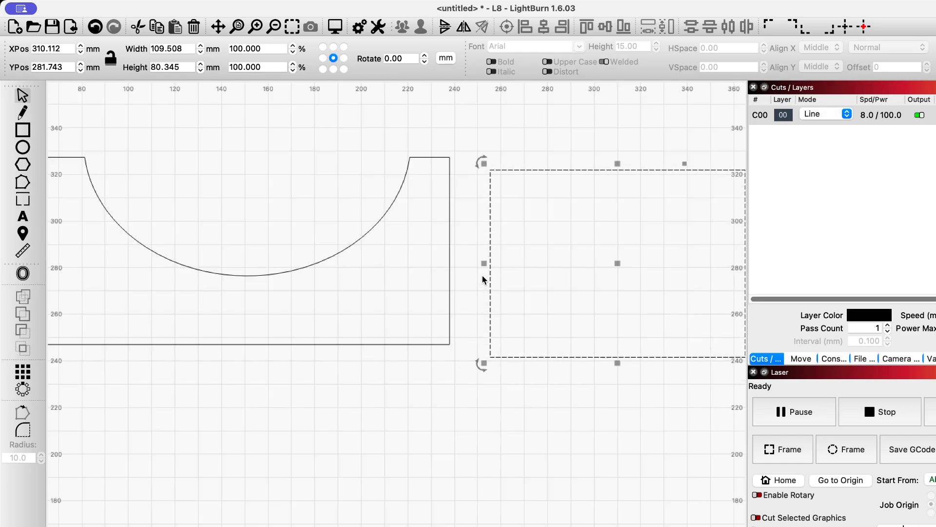
scroll(486, 290, "up", 2)
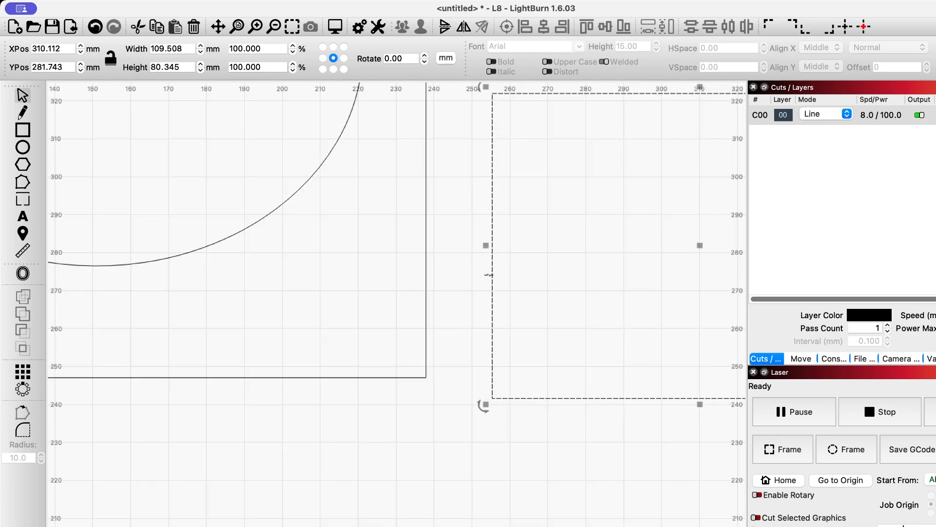
left_click_drag(492, 276, 469, 250)
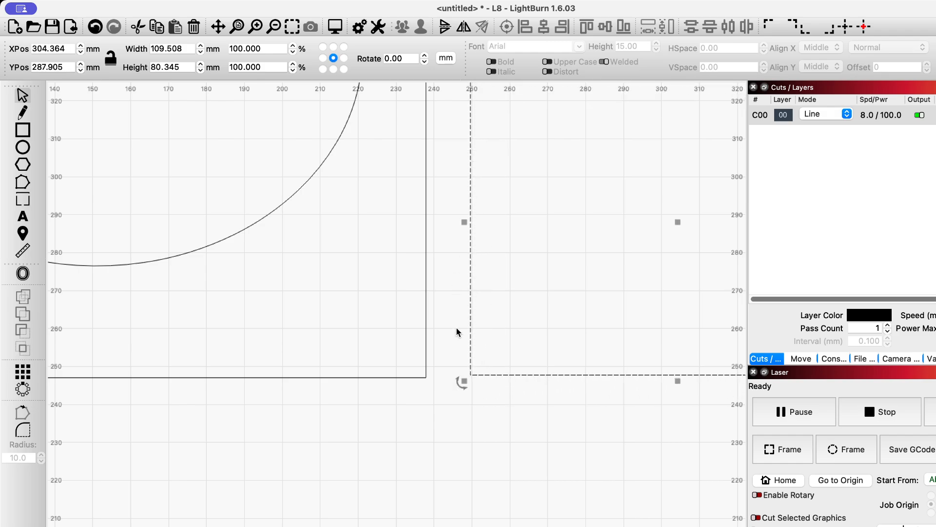
scroll(440, 345, "up", 2)
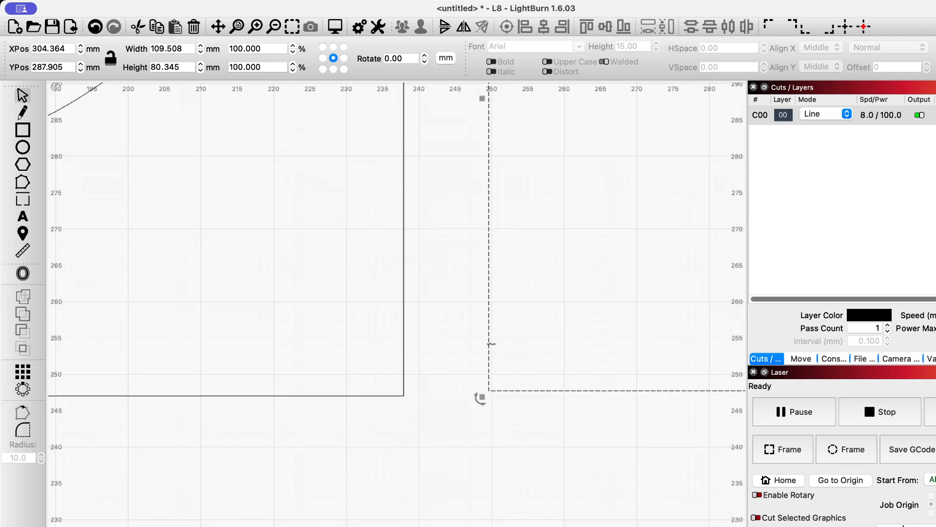
left_click_drag(490, 344, 423, 350)
scroll(423, 398, "up", 5)
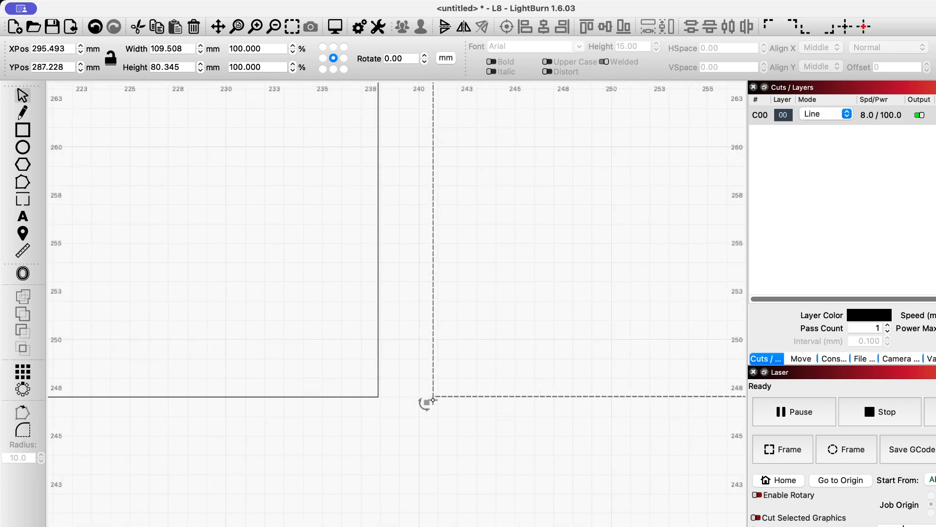
scroll(413, 400, "up", 1)
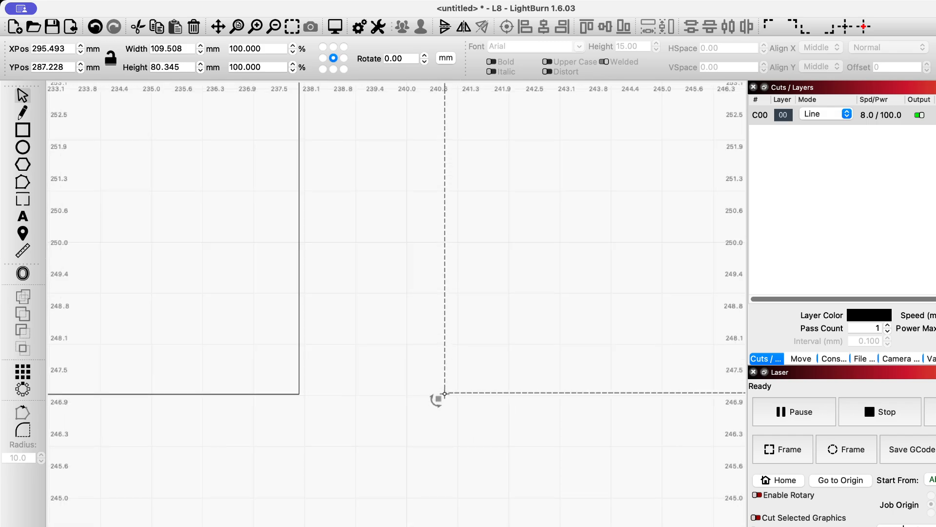
left_click_drag(435, 395, 300, 394)
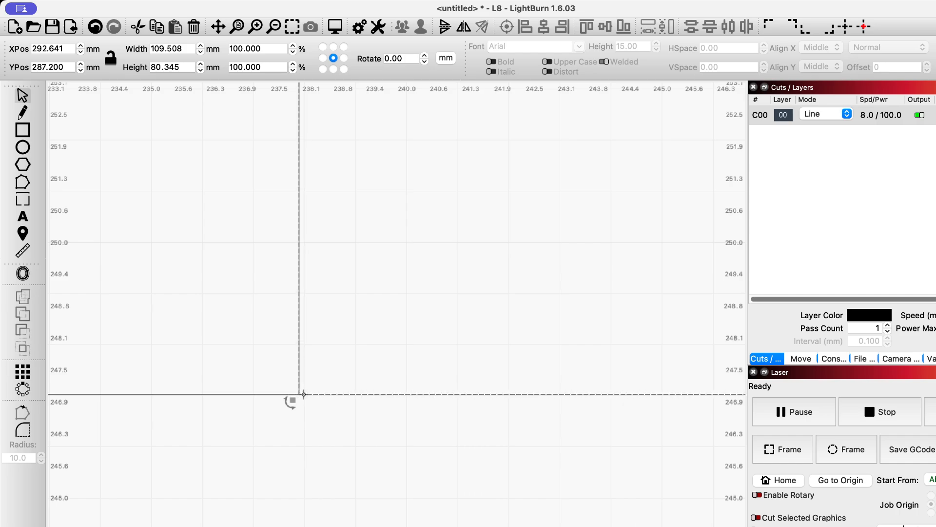
scroll(295, 399, "down", 5)
scroll(303, 401, "down", 6)
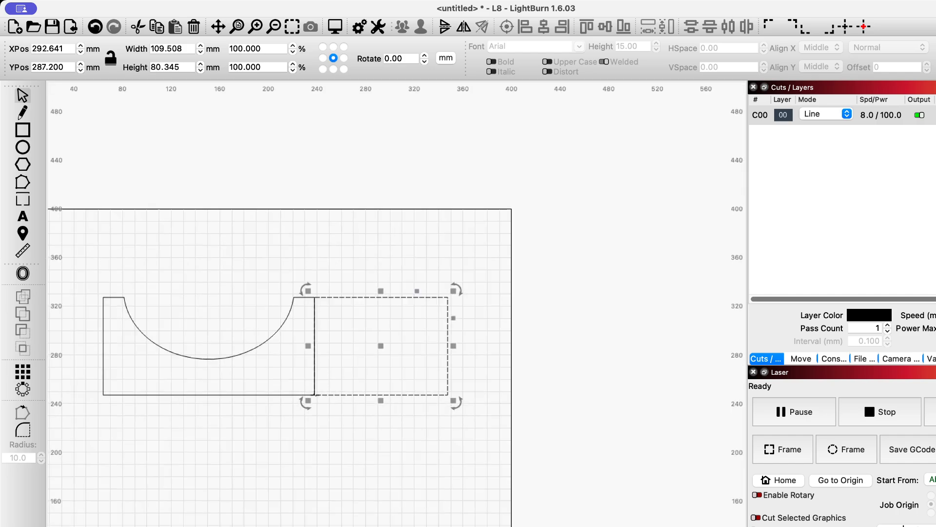
Select the notched panel together with the adjoining rectangle and weld them into a single outline without the dividing line
scroll(302, 365, "down", 4)
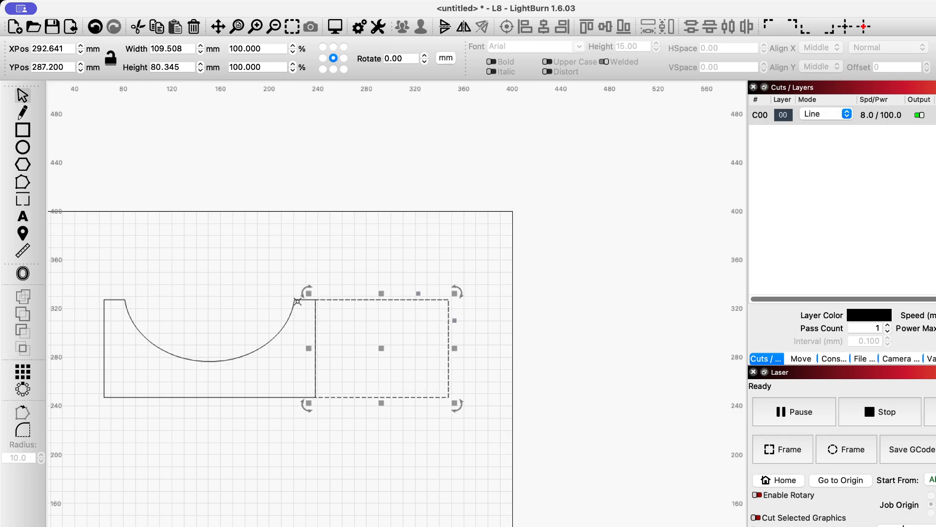
left_click(298, 301, "shift")
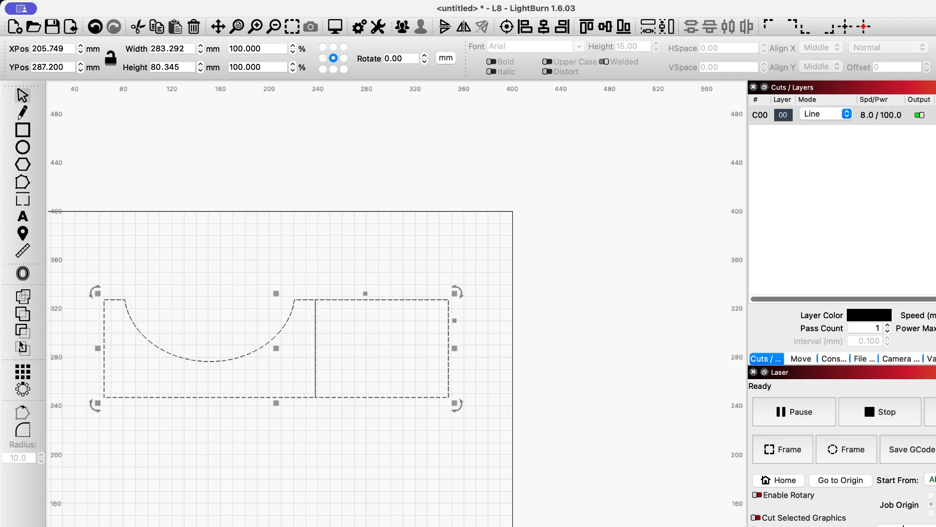
left_click(21, 297)
left_click(248, 413)
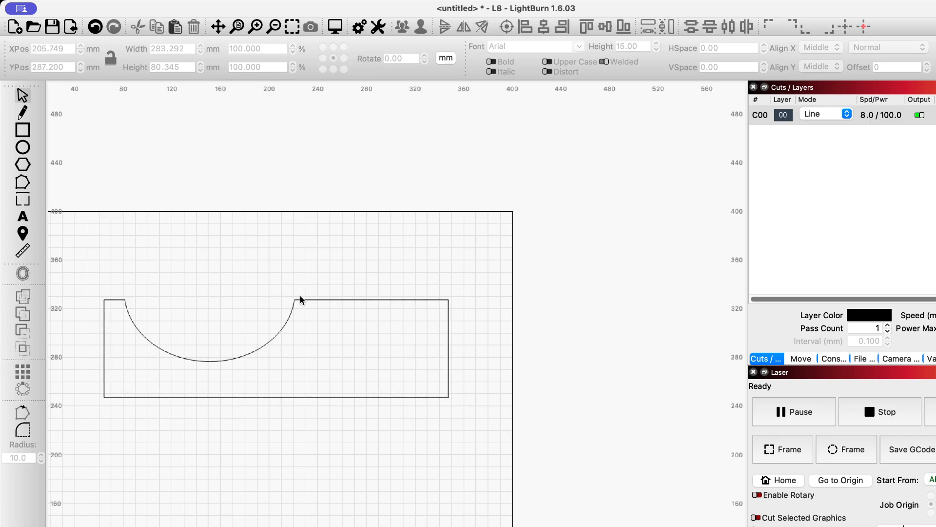
Start deforming the merged panel and pull the control point two-thirds along its upper edge down and to the right
scroll(295, 373, "down", 3)
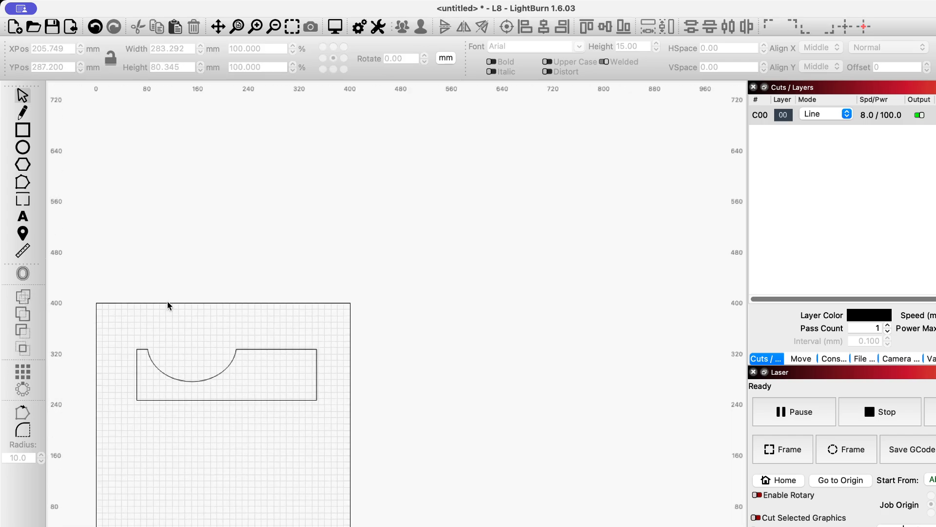
scroll(180, 431, "up", 3)
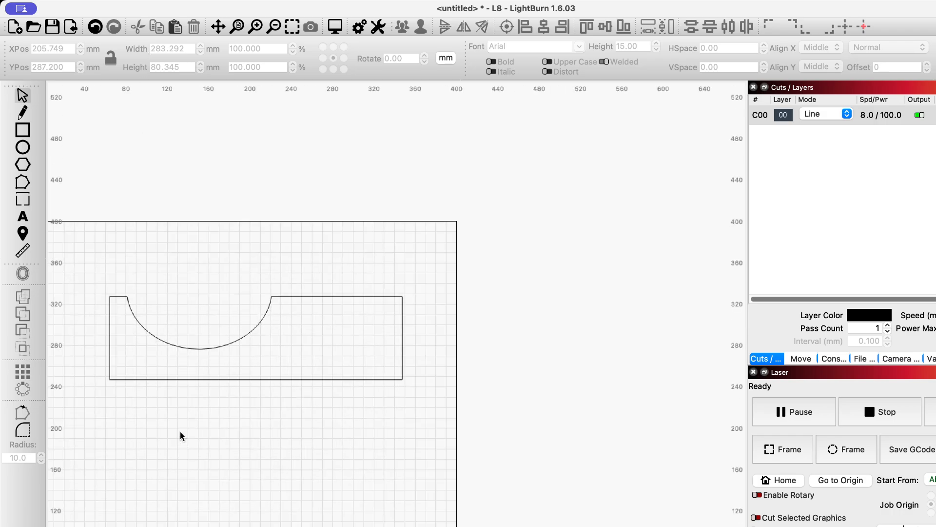
scroll(179, 431, "down", 2)
left_click(128, 343)
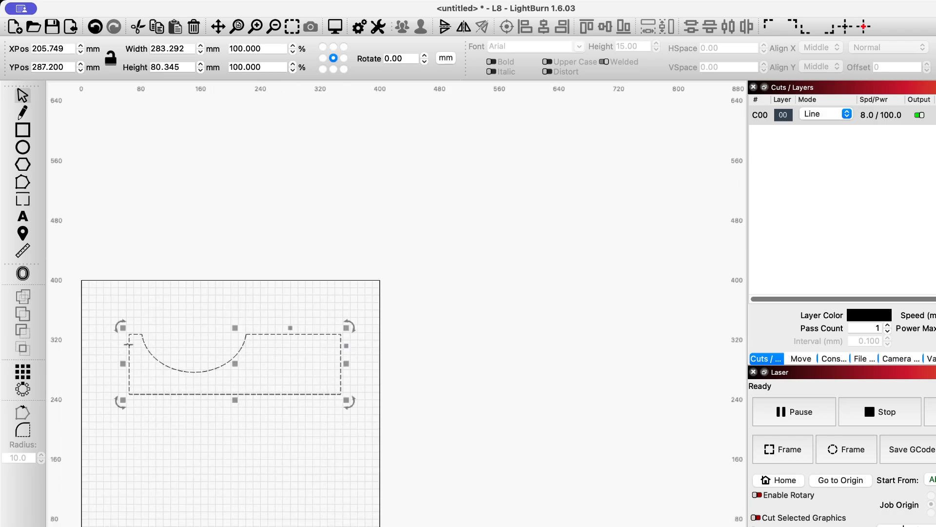
scroll(129, 344, "down", 1)
scroll(160, 414, "up", 3)
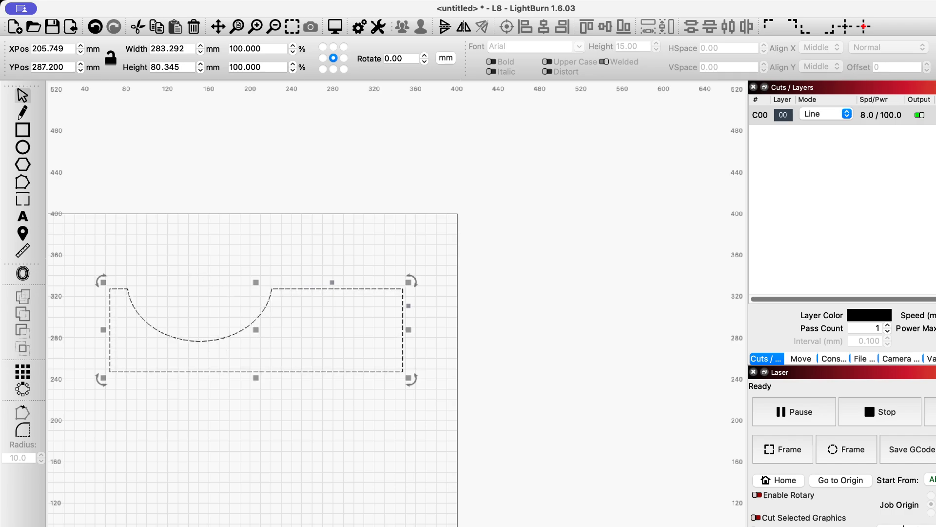
key("super+shift+d")
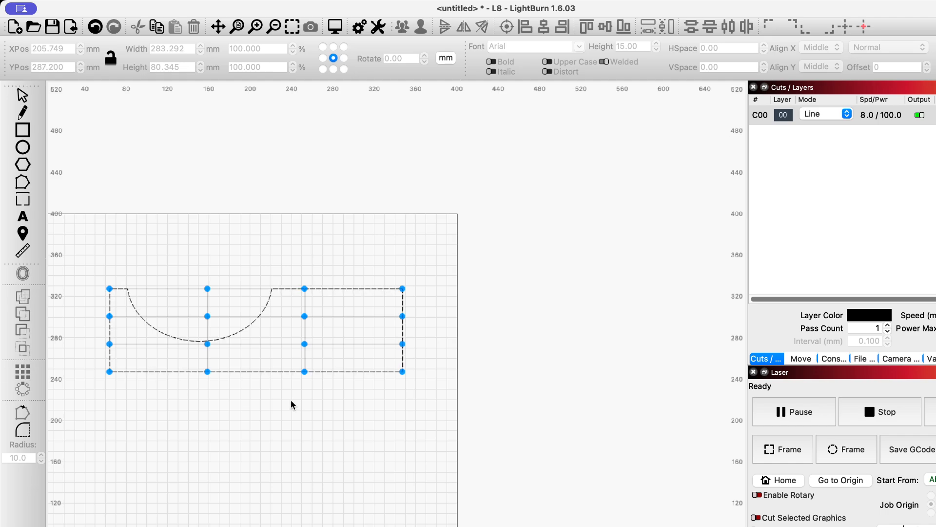
scroll(239, 315, "down", 1)
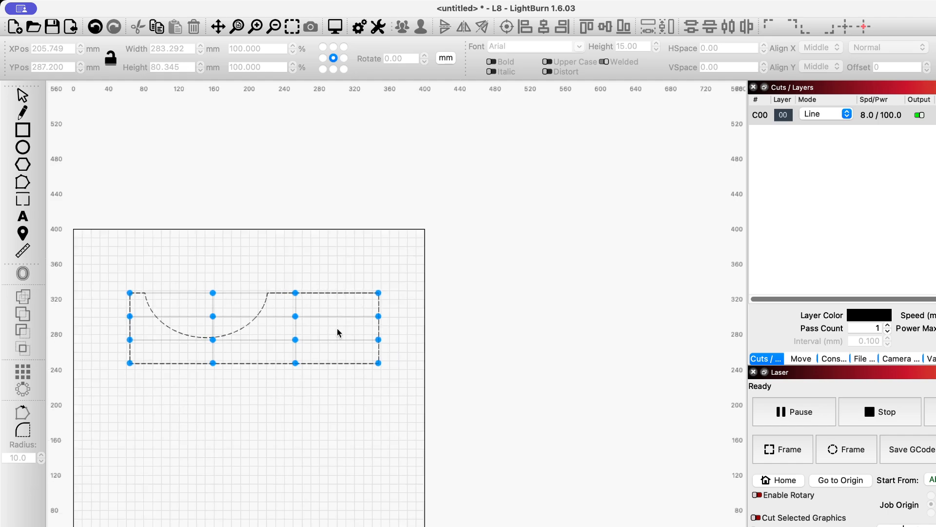
scroll(193, 325, "up", 3)
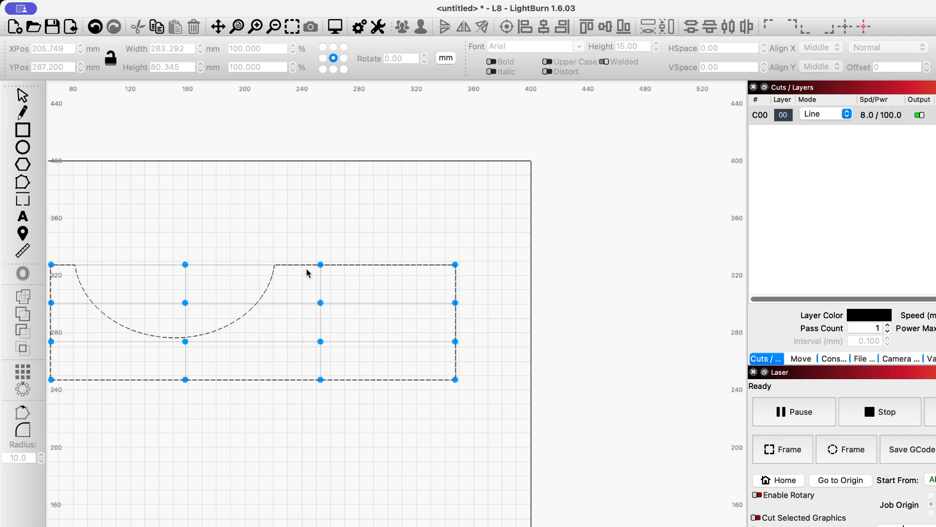
left_click_drag(321, 264, 388, 299)
scroll(61, 273, "down", 3)
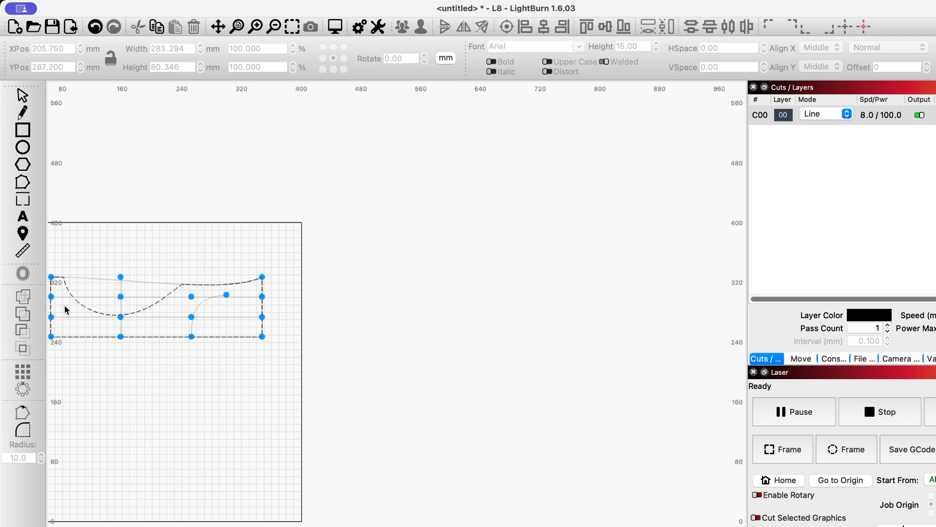
Warp the panel's left side by pulling its upper corner point slightly down and its lower points well below the original edge
key("super+0")
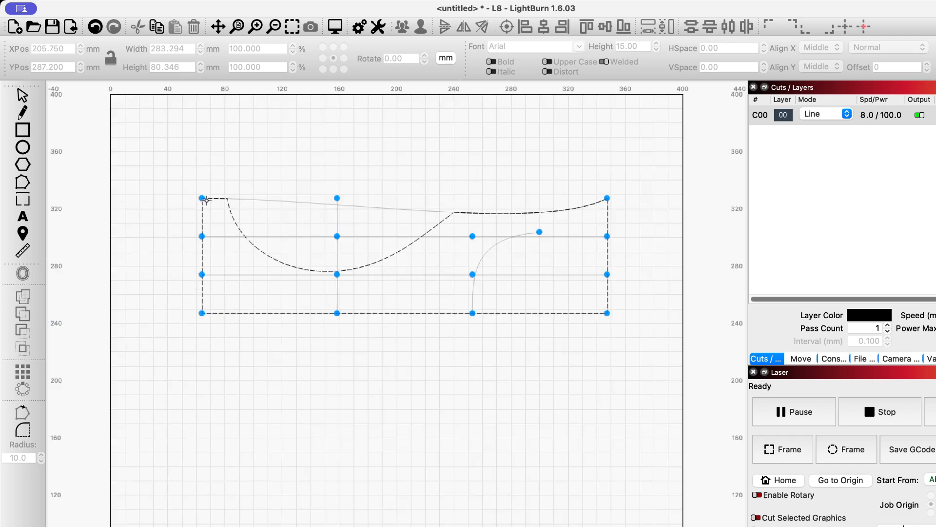
mouse_move(202, 198)
left_mouse_down()
mouse_move(203, 264)
mouse_move(197, 204)
left_mouse_up()
mouse_move(200, 223)
left_mouse_down()
mouse_move(203, 248)
mouse_move(205, 200)
mouse_move(199, 231)
left_mouse_up()
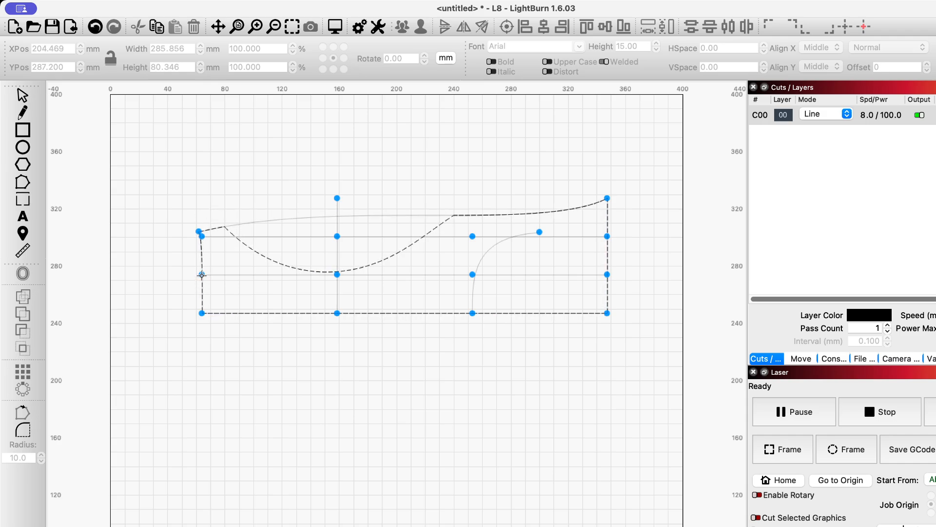
left_click_drag(202, 275, 201, 360)
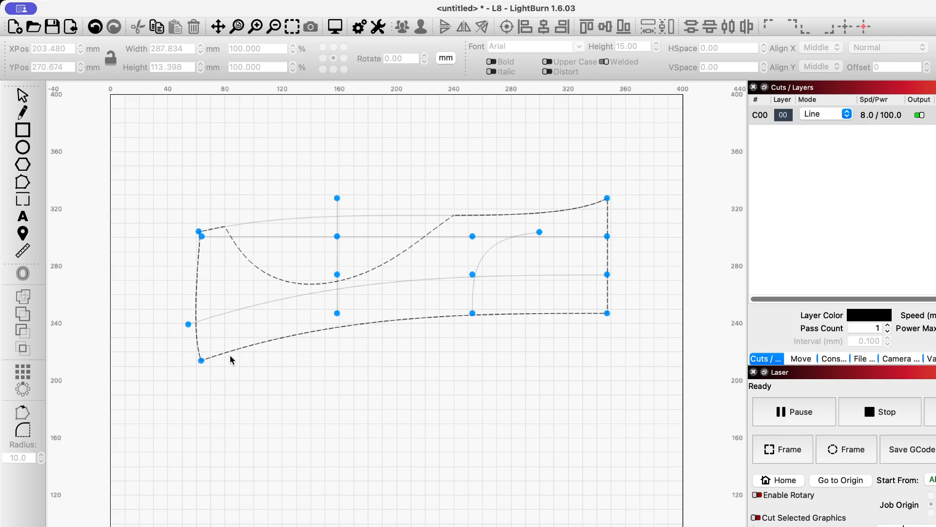
Bow the panel's lower edge downward, raise its upper-right corner, bulge its right edge outward, adjust the inner points, and finish the deformation
left_click_drag(337, 313, 346, 394)
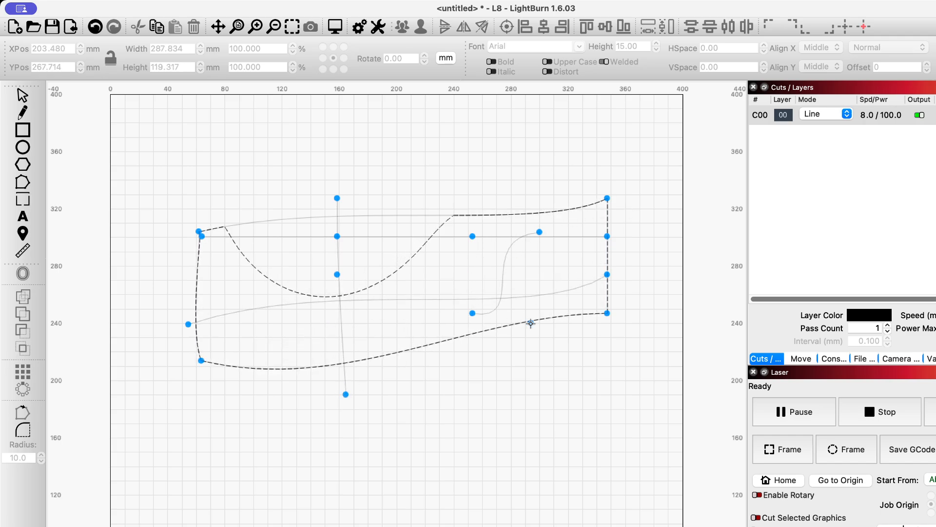
left_click_drag(472, 236, 454, 177)
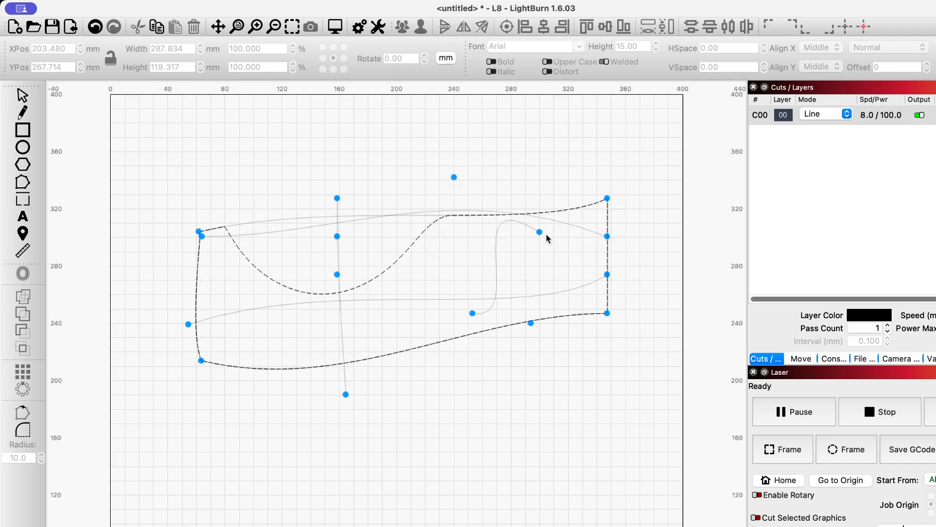
left_click_drag(540, 233, 571, 169)
left_click_drag(606, 265, 656, 267)
left_click_drag(337, 274, 332, 250)
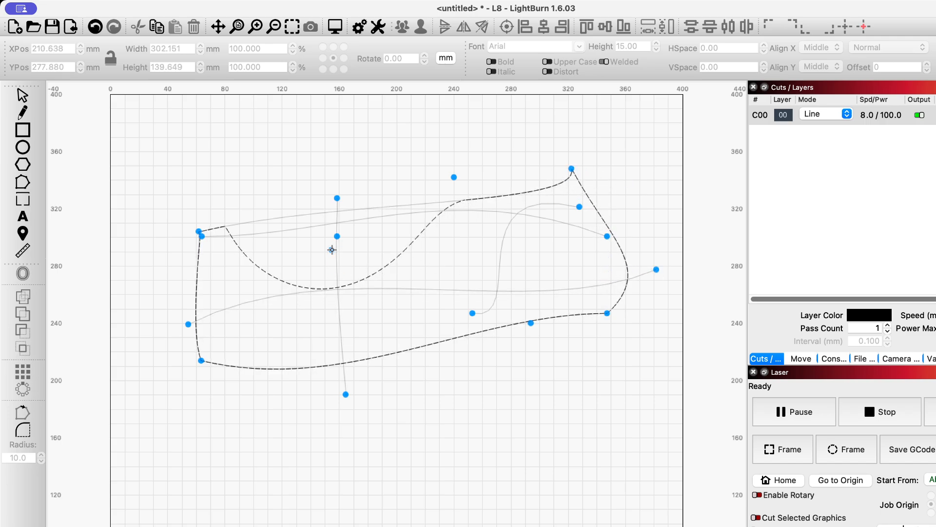
left_click(23, 96)
left_click(257, 393)
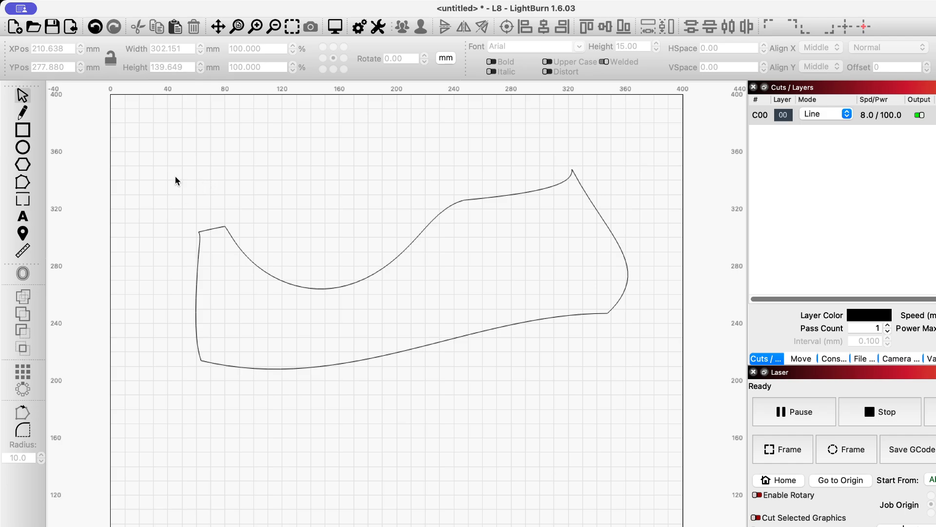
Select the deformed panel and delete it to clear the workspace
left_click_drag(175, 176, 654, 382)
left_click(217, 229)
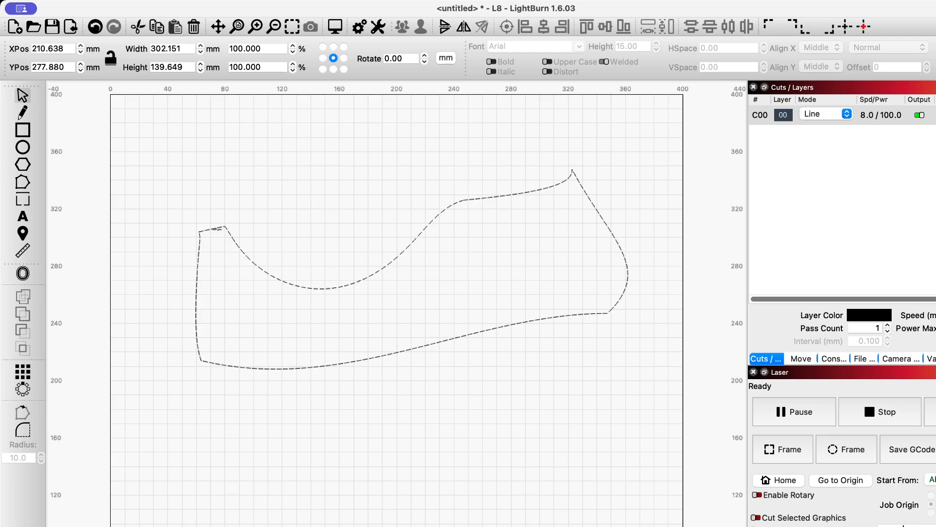
key("Delete")
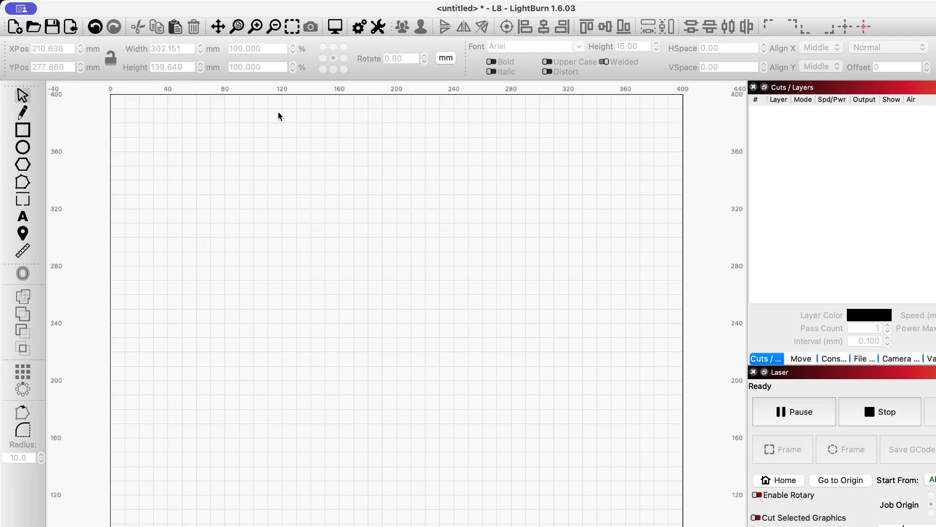